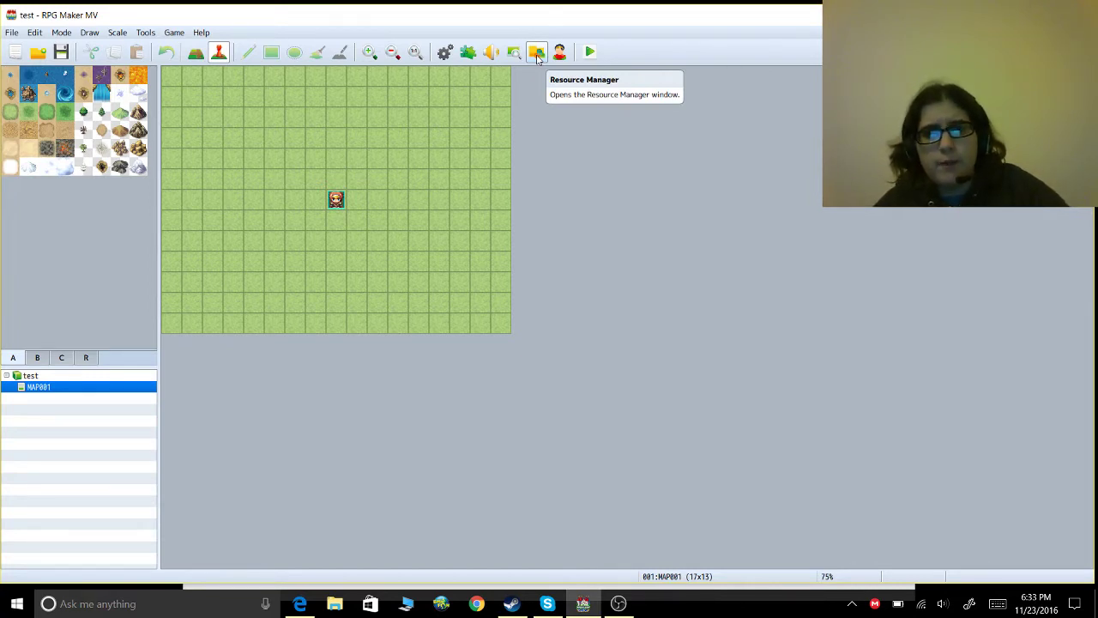
Browse img/tilesets in the Resource Manager and start importing new tileset images
click(537, 53)
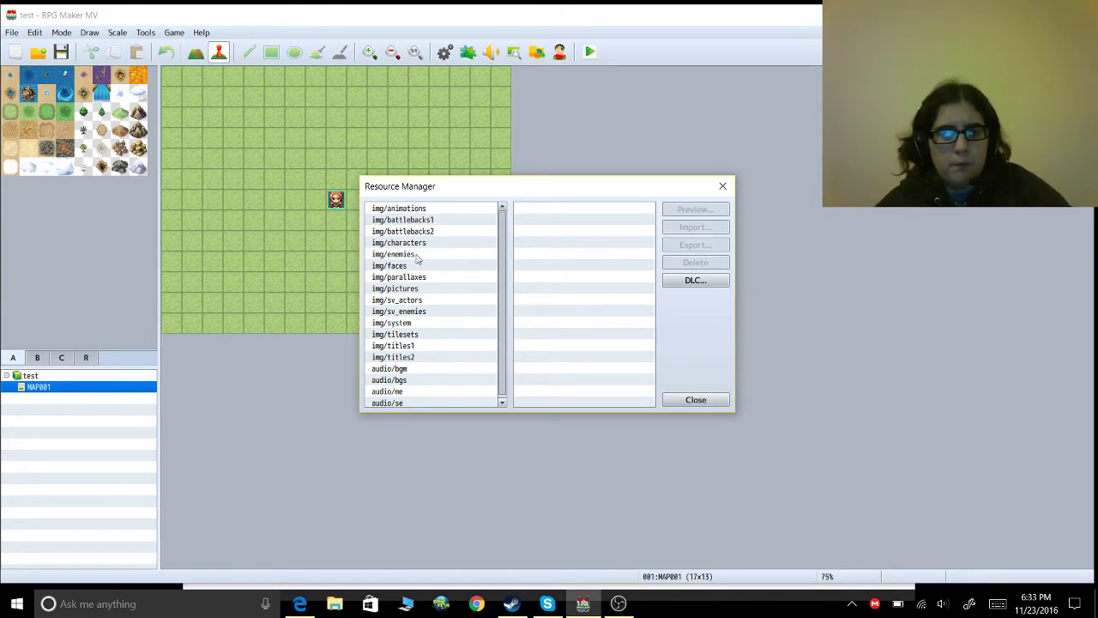
click(417, 339)
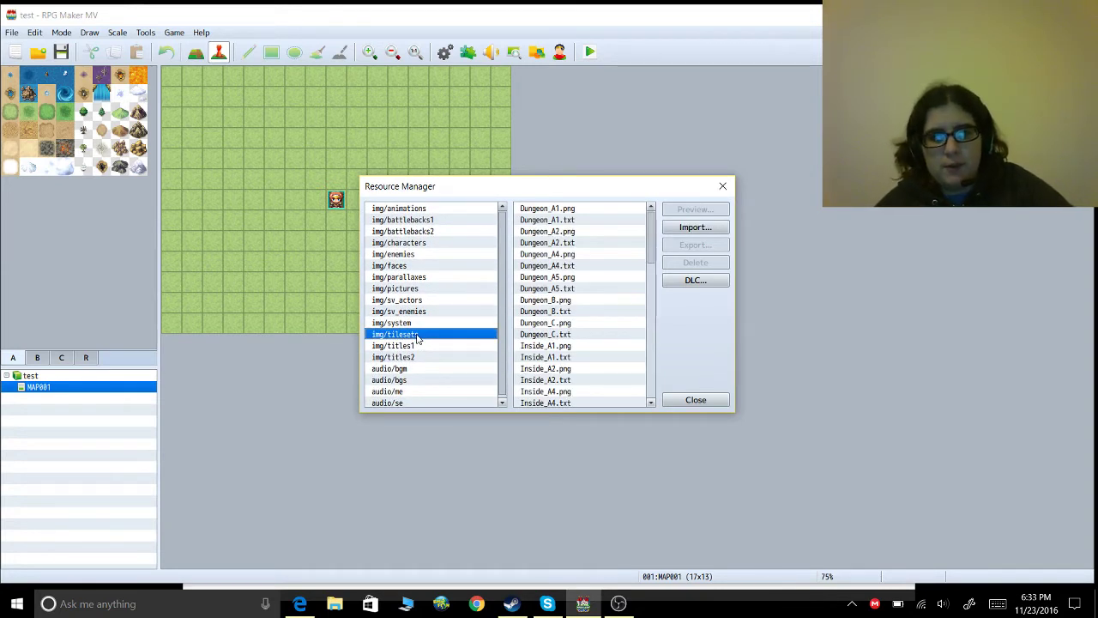
scroll(591, 273, down, 5)
scroll(592, 278, down, 10)
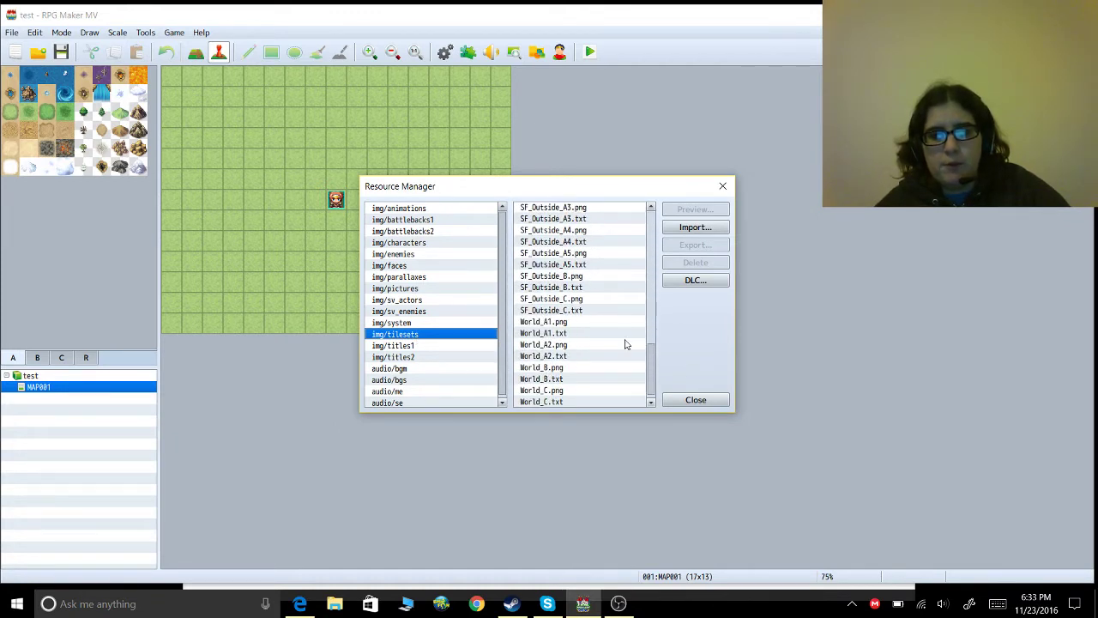
drag(650, 360, 652, 157)
click(702, 229)
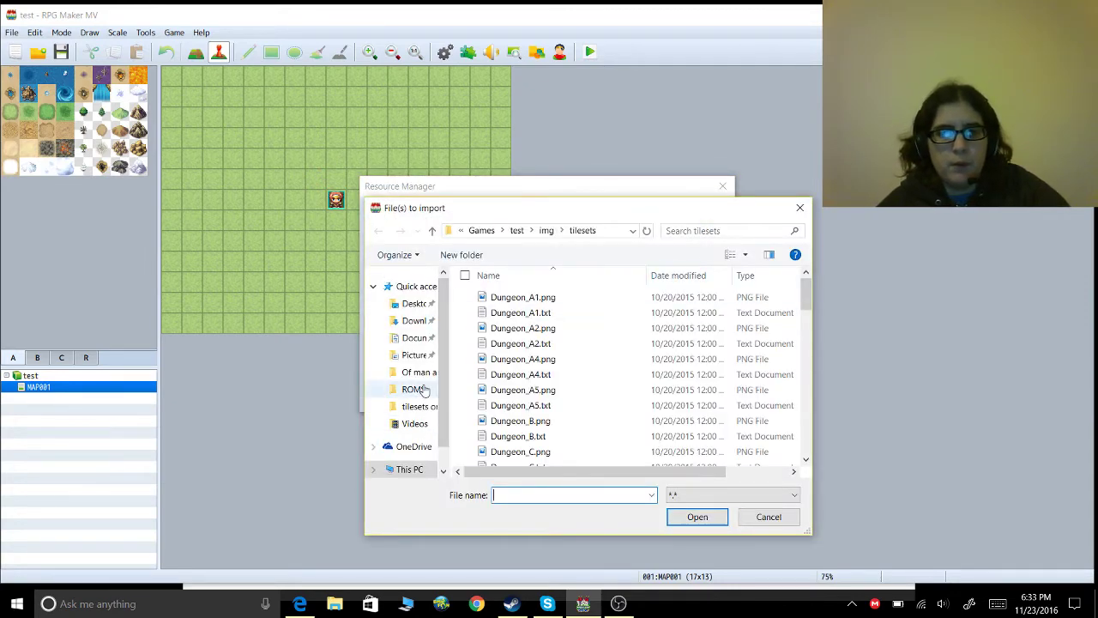
Navigate the import dialog to Documents > RTP Scaler > thief princess
click(415, 325)
click(413, 338)
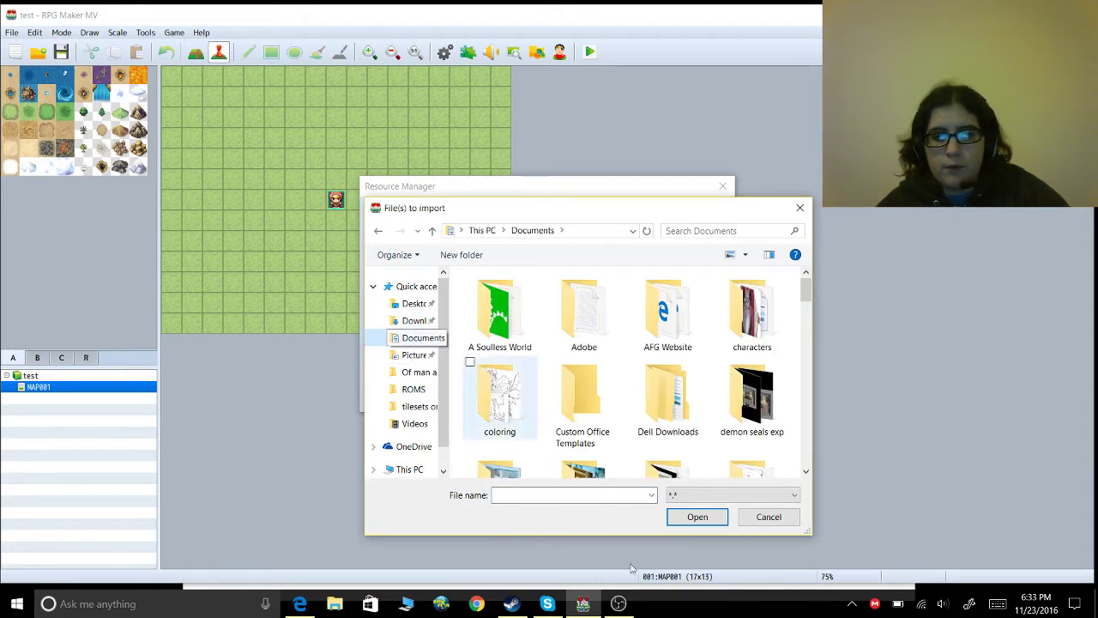
click(806, 471)
click(805, 471)
click(806, 471)
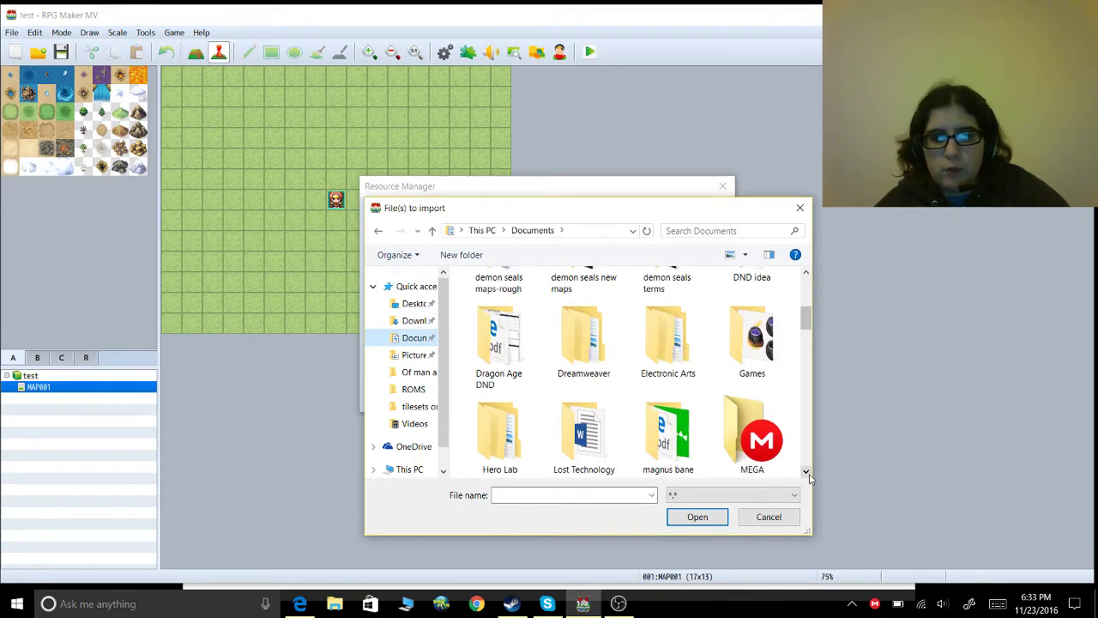
click(805, 471)
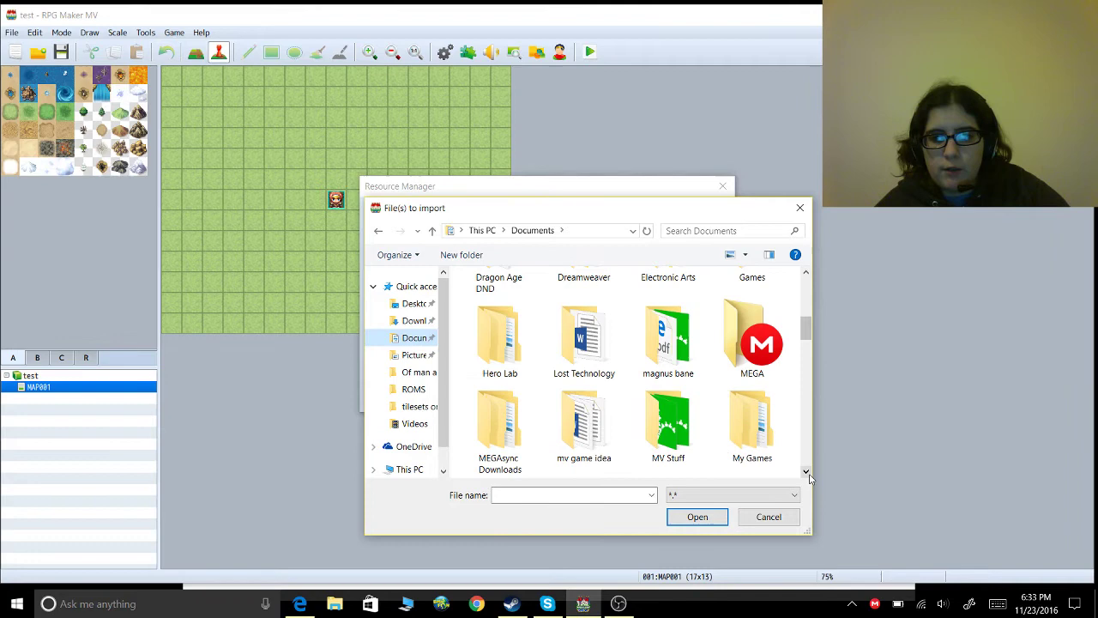
click(806, 471)
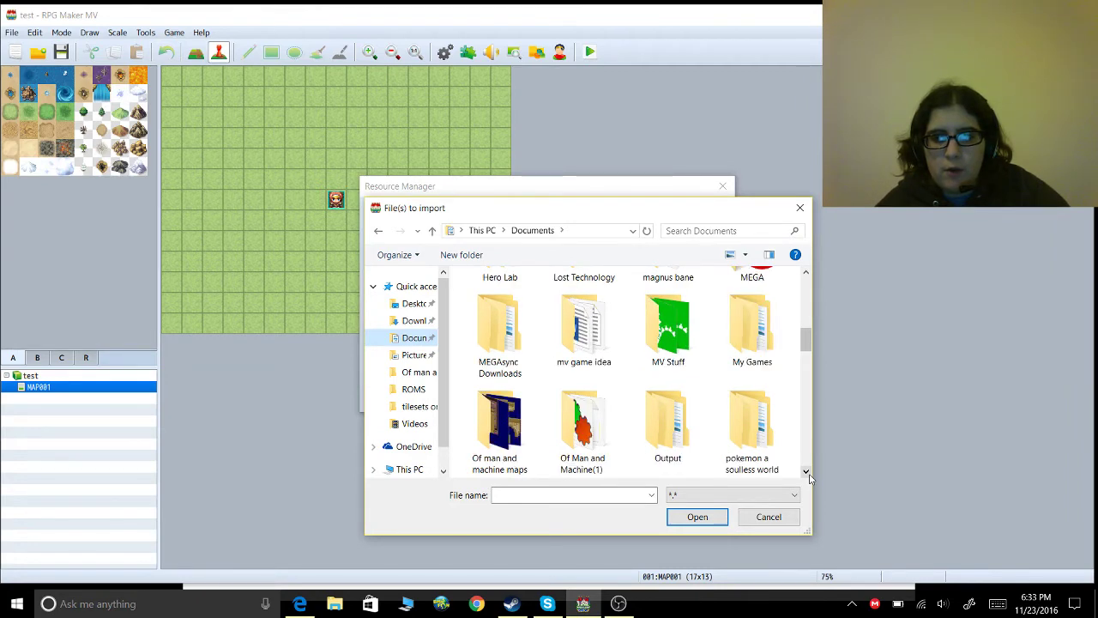
click(806, 471)
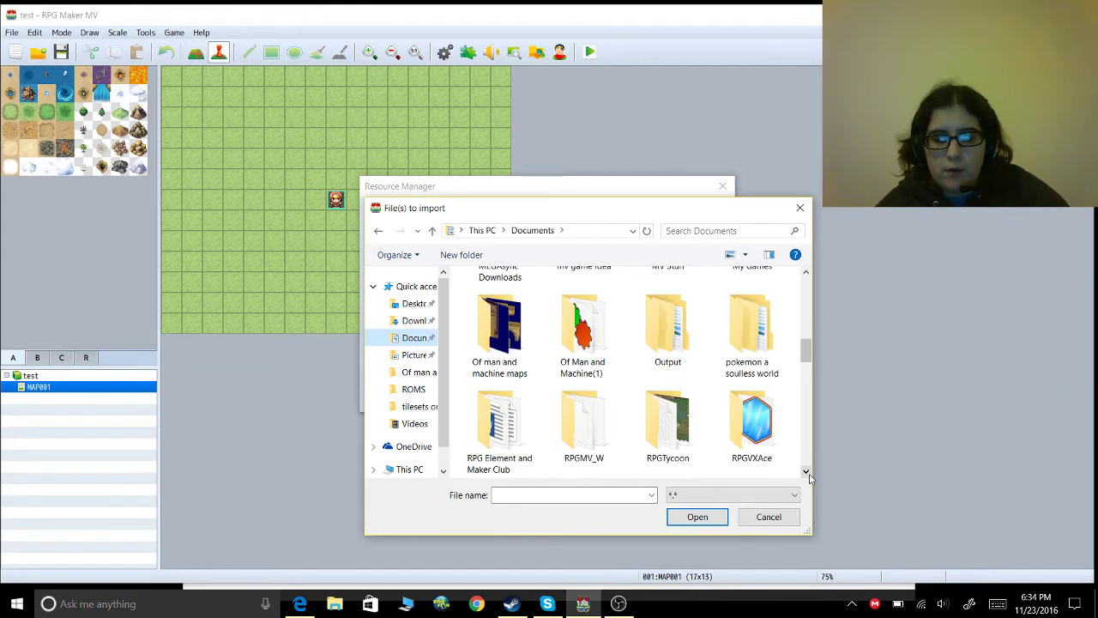
click(806, 471)
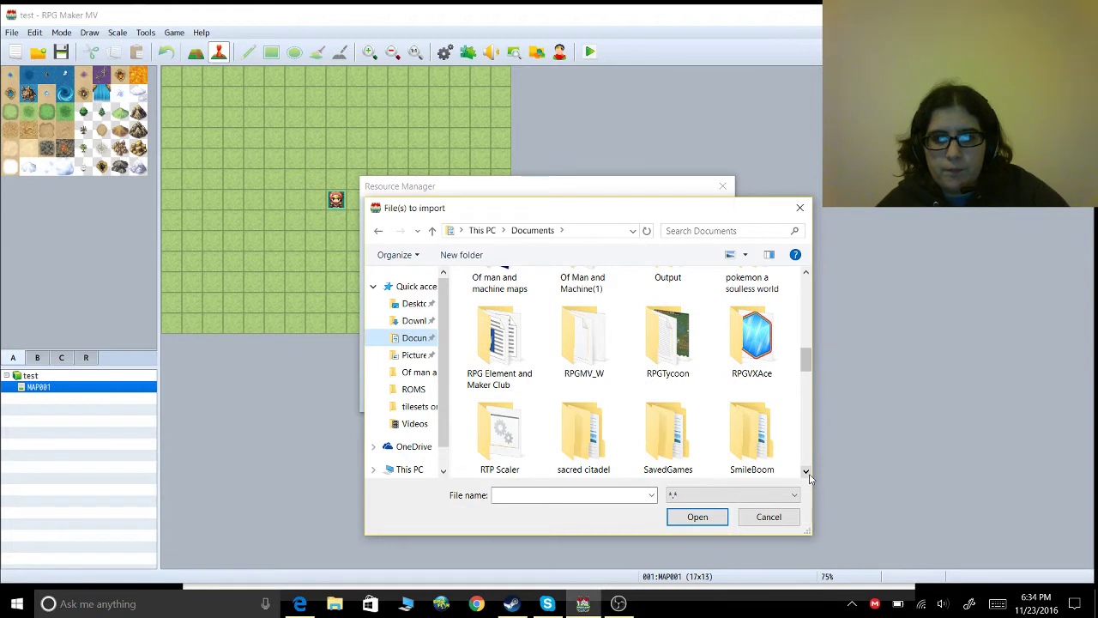
double_click(488, 459)
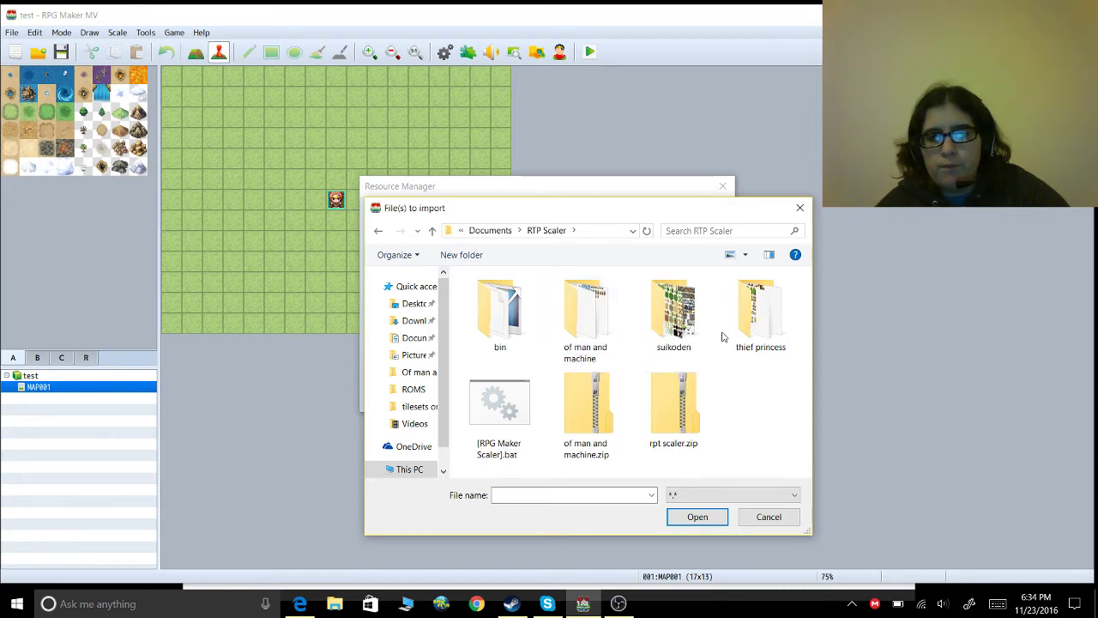
double_click(757, 322)
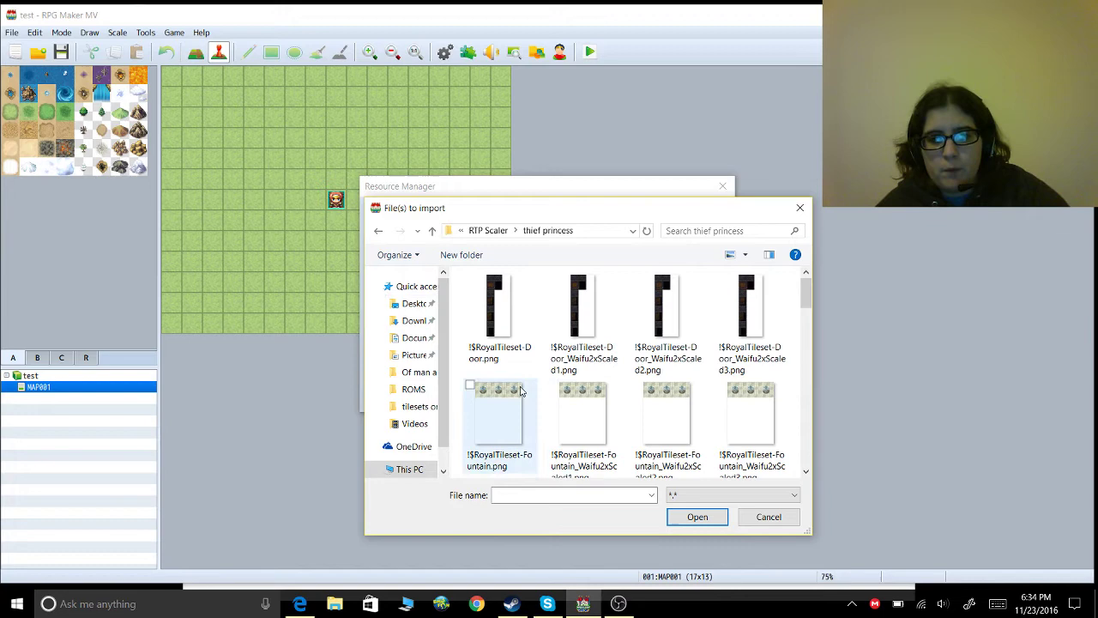
Select all the RoyalTileset images and TileE_PixelScaled.png and import them
scroll(520, 391, down, 1)
scroll(520, 391, down, 4)
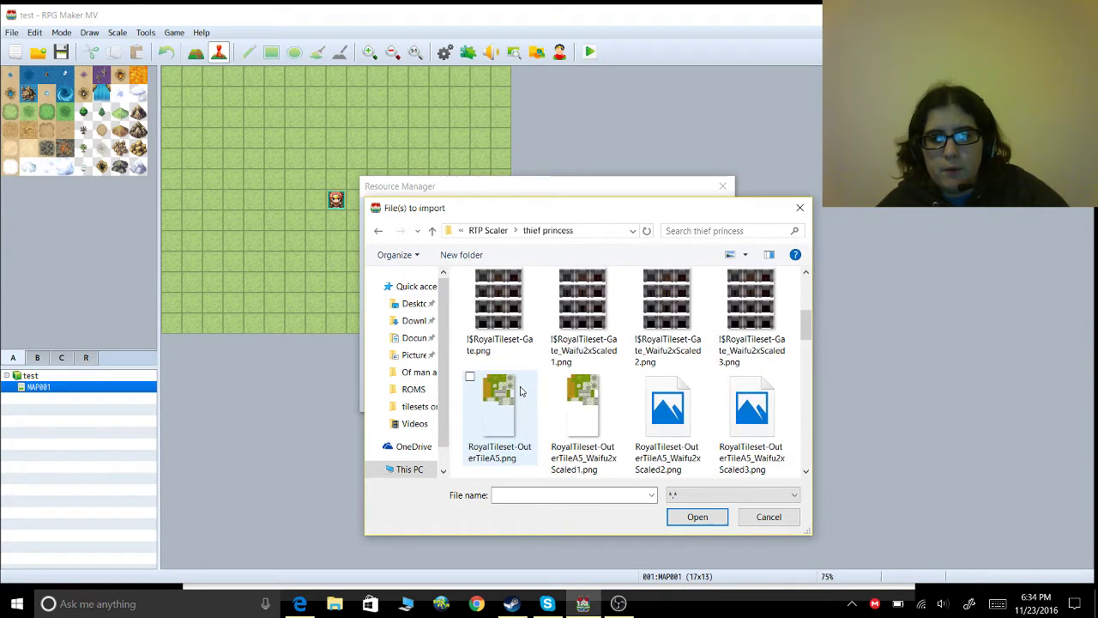
scroll(520, 391, up, 4)
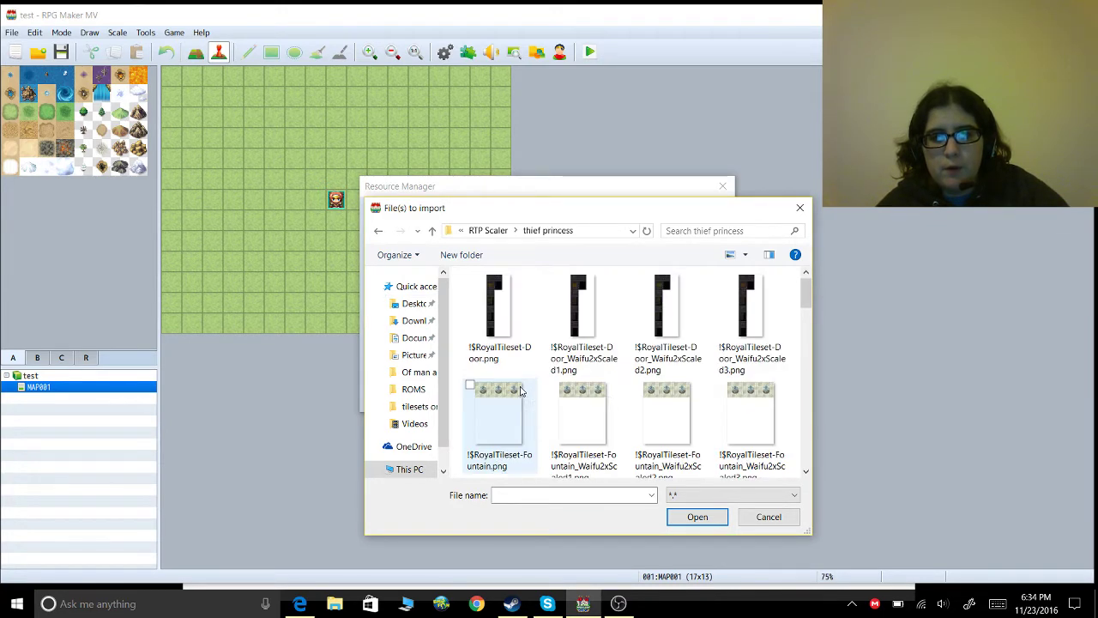
drag(456, 289, 925, 571)
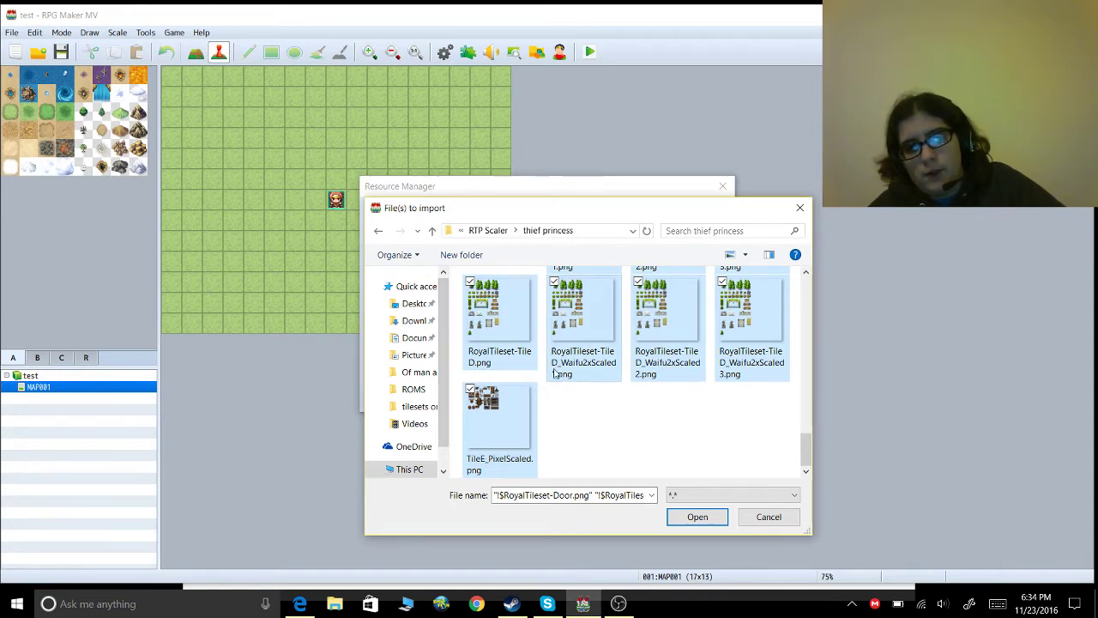
click(698, 520)
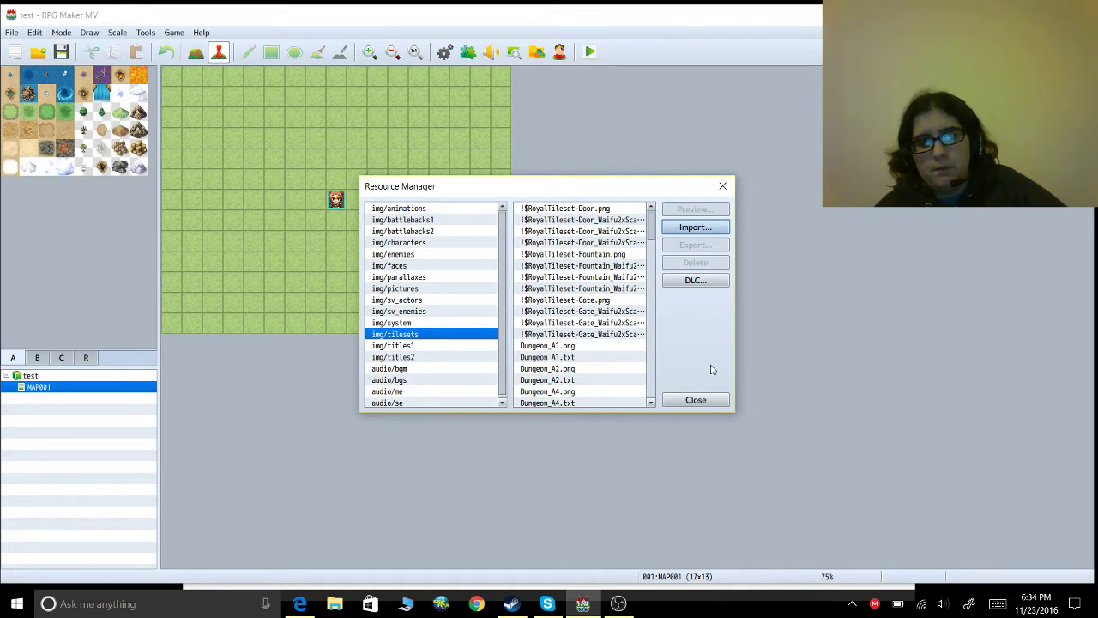
scroll(593, 364, down, 15)
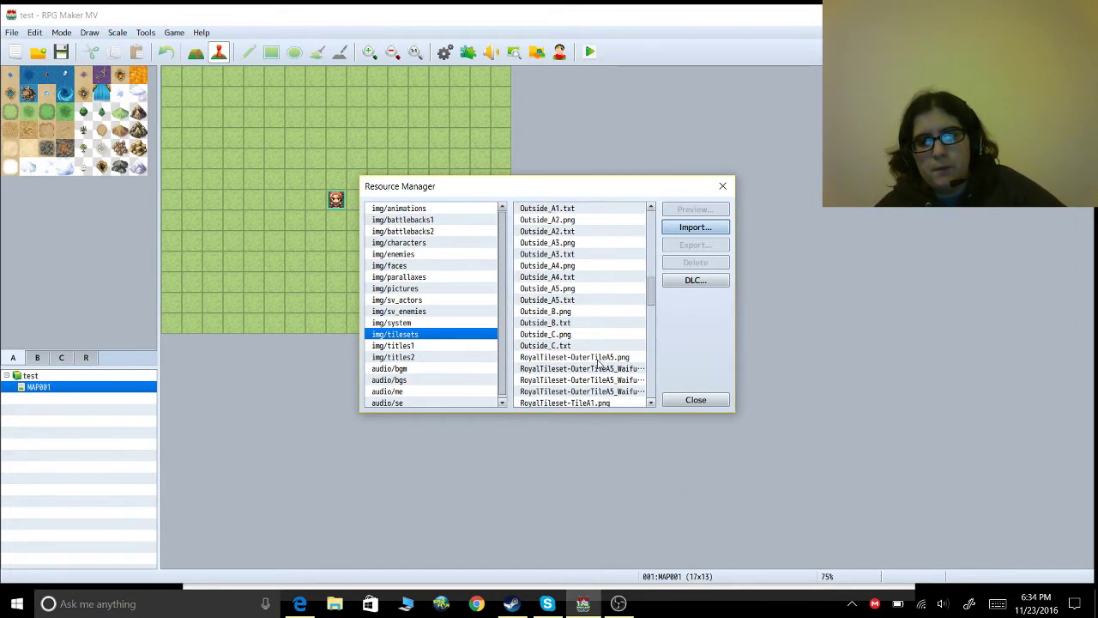
scroll(598, 364, down, 10)
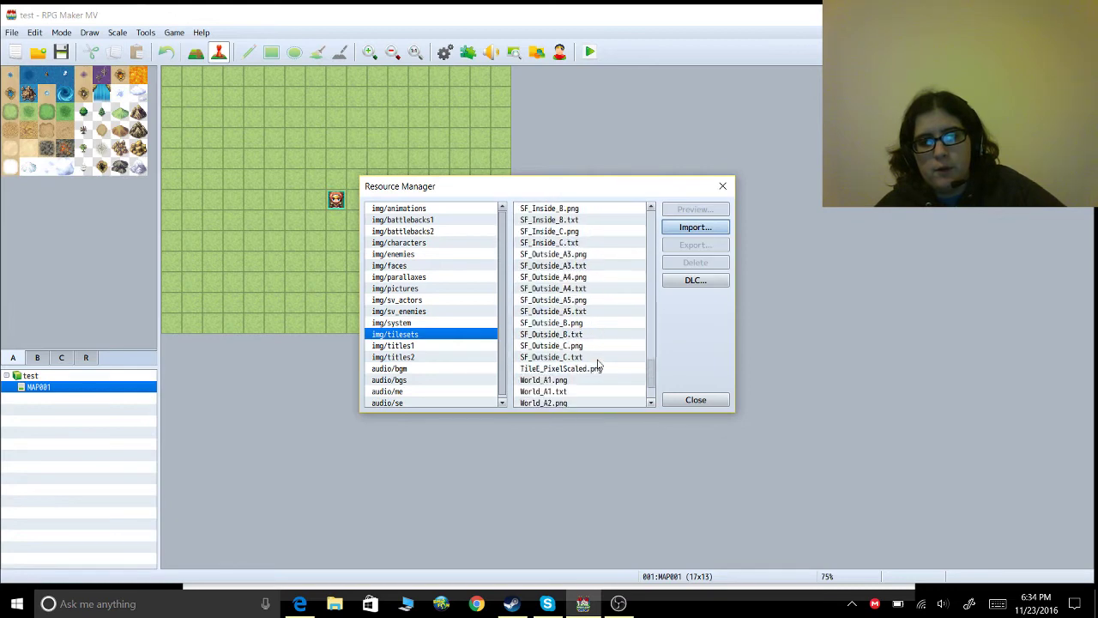
Close the Resource Manager, open Database Tilesets and set the maximum to 0
click(692, 400)
click(445, 52)
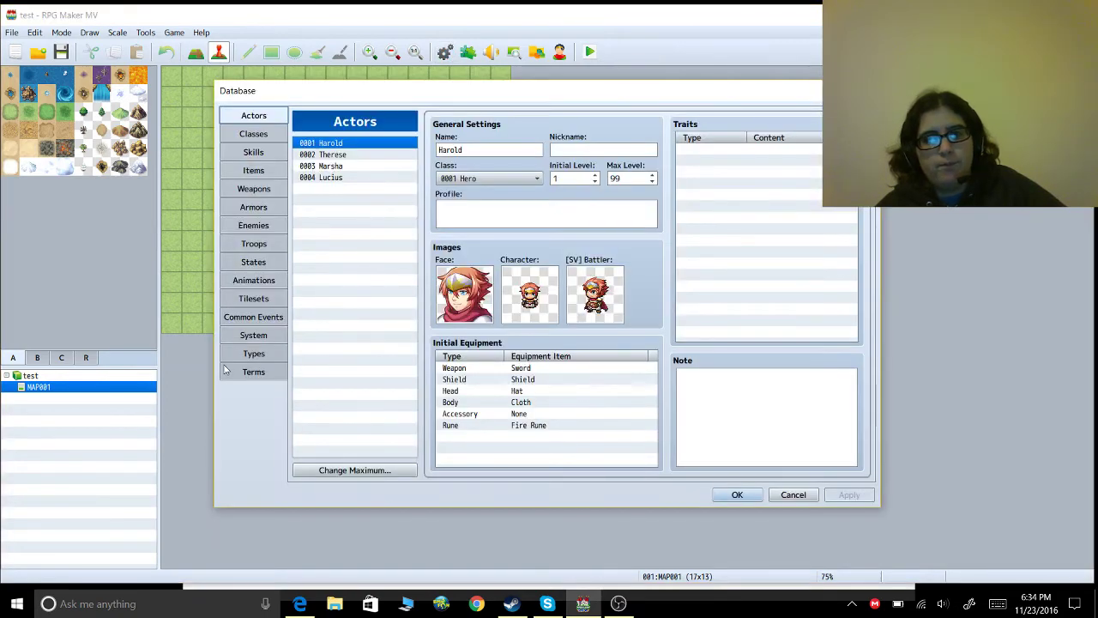
click(267, 300)
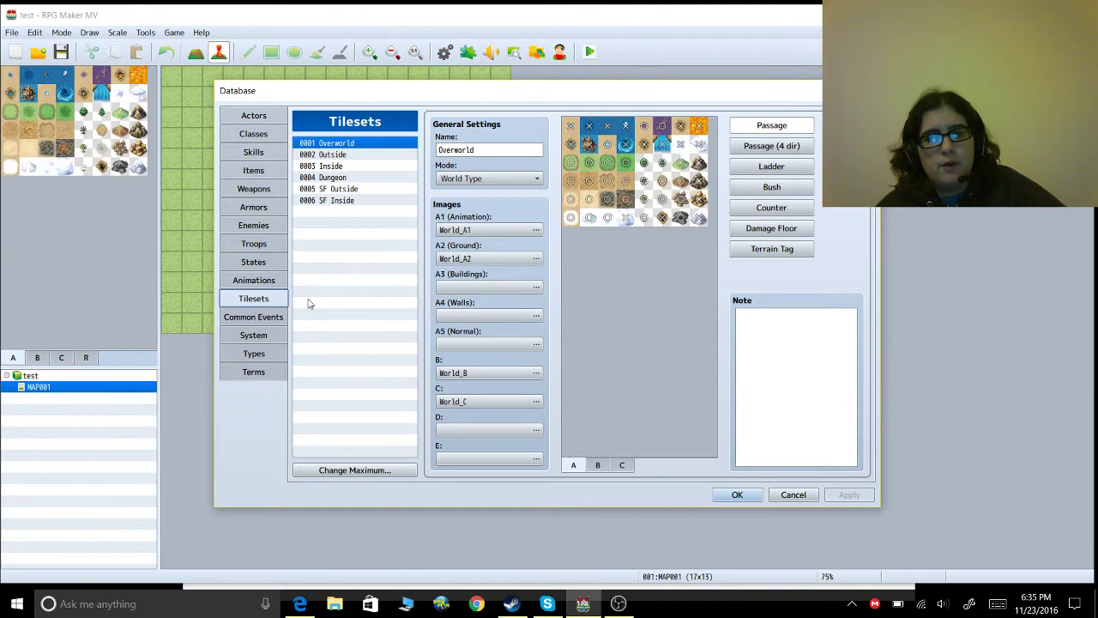
click(349, 469)
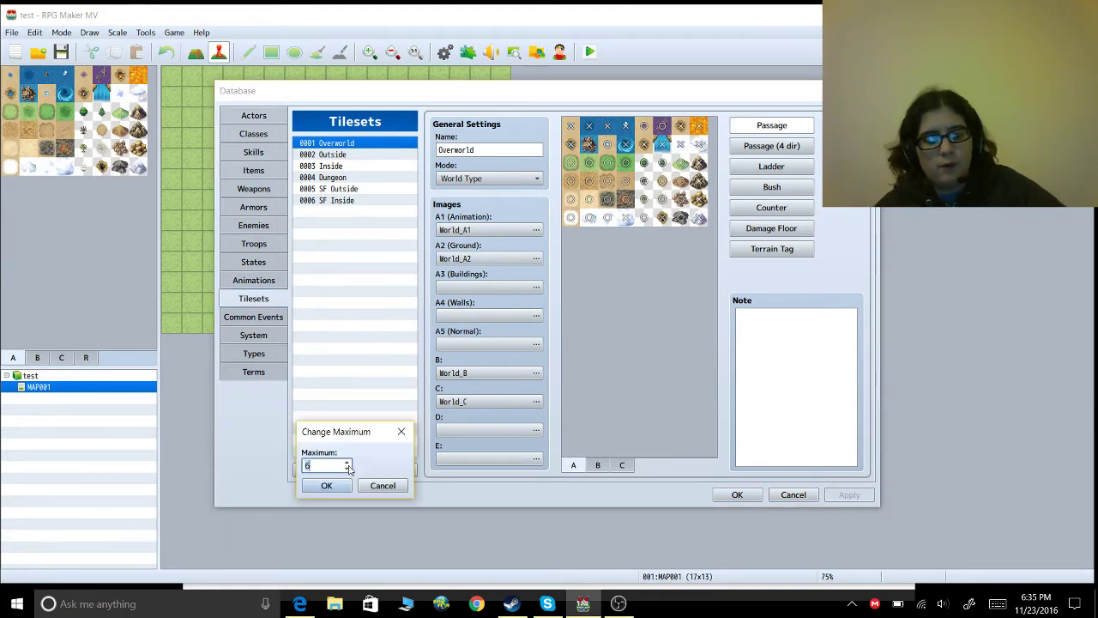
key(BackSpace)
key(Return)
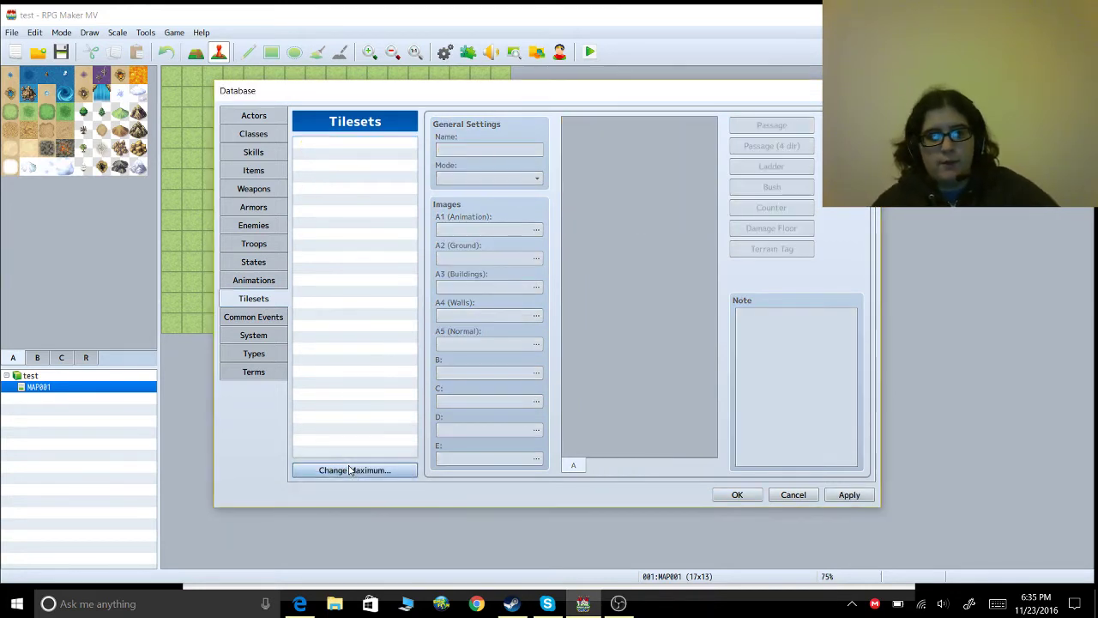
Set the tileset maximum to 10 and select entry 0001
click(349, 470)
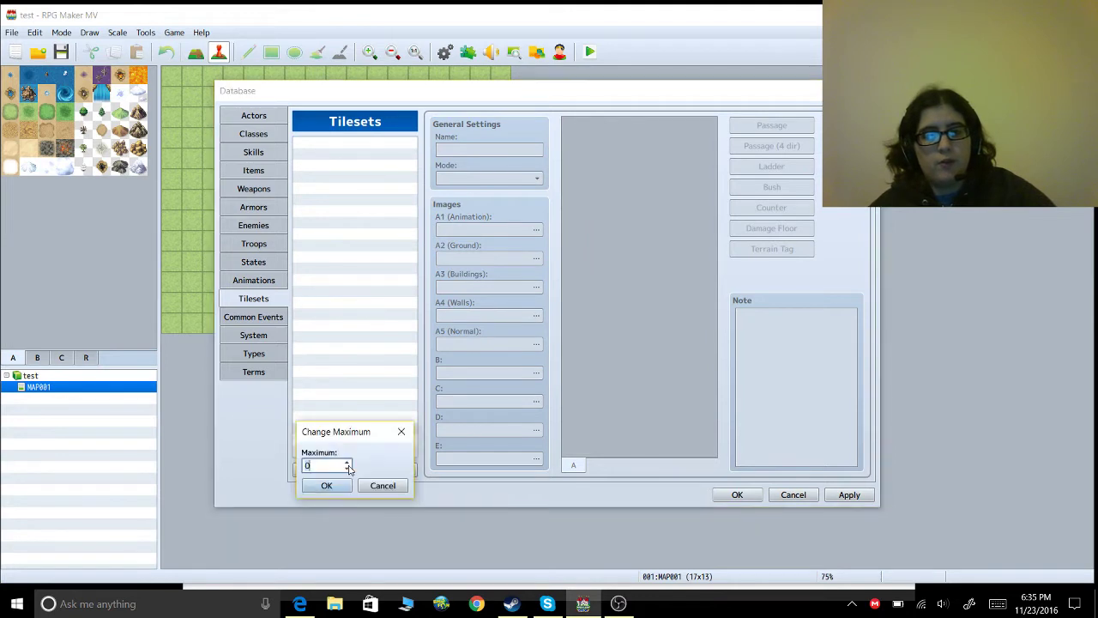
text(10)
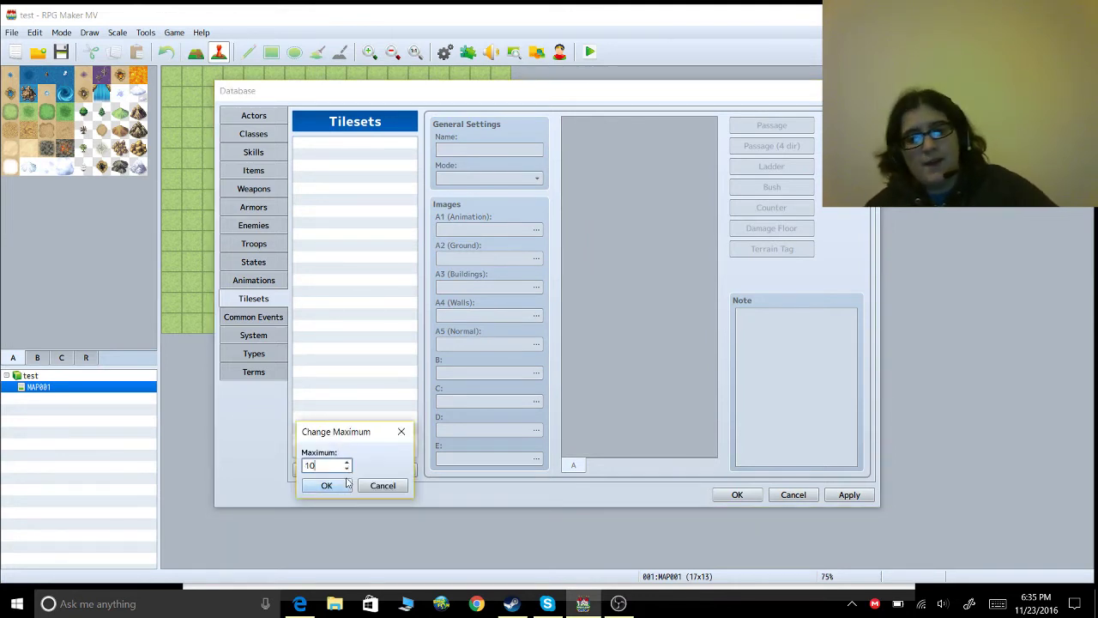
click(327, 486)
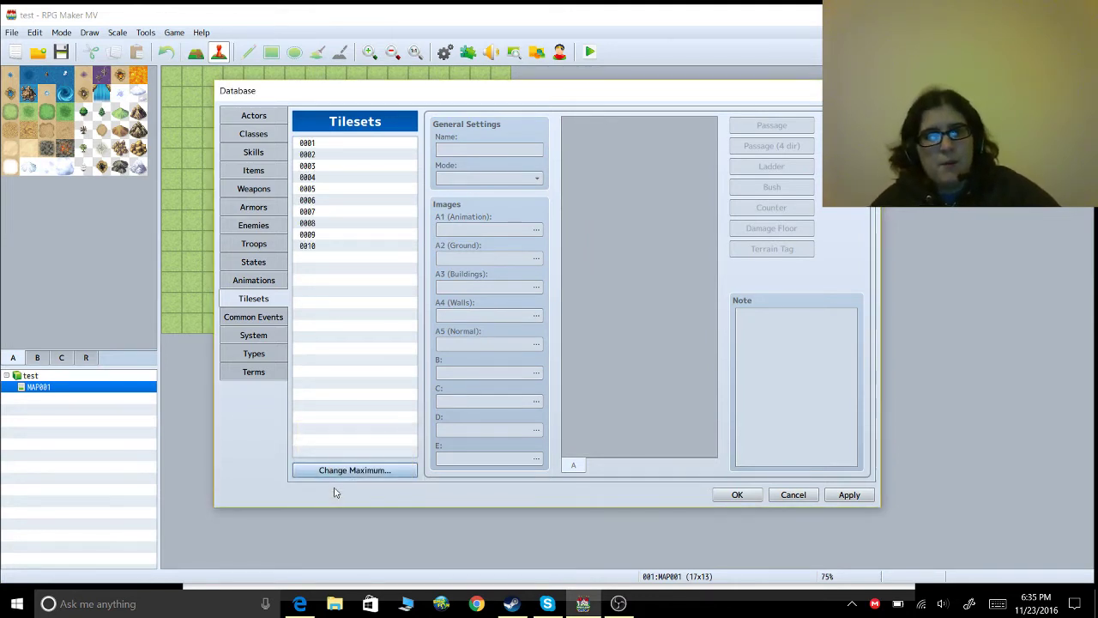
click(343, 144)
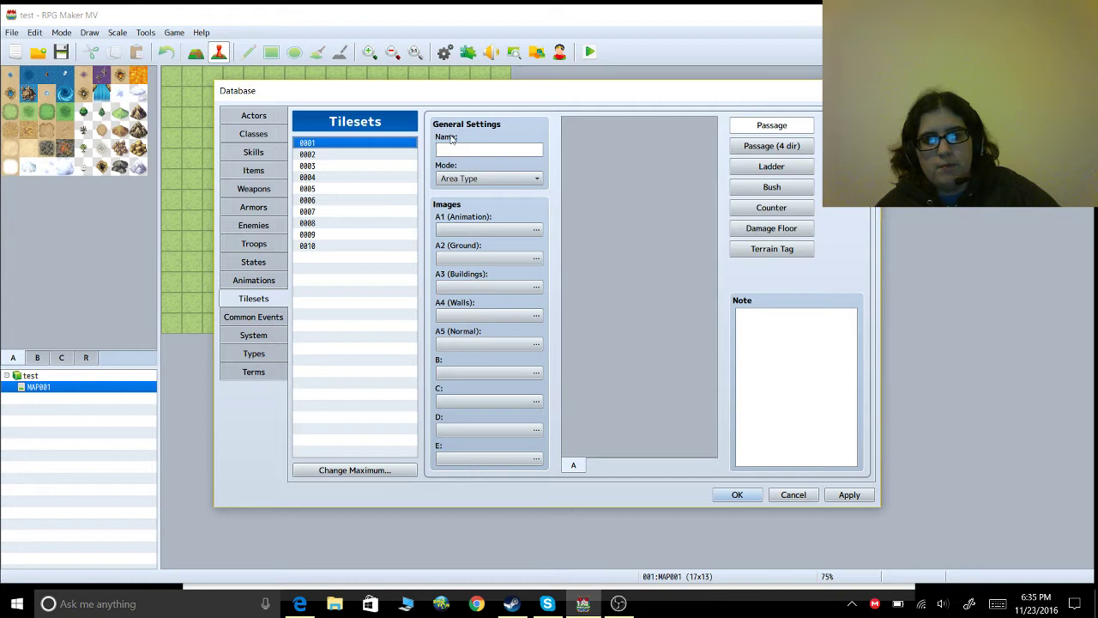
Assign the larger RoyalTileset-TileA1 image to tileset 0001's A1 (Animation) slot
click(492, 237)
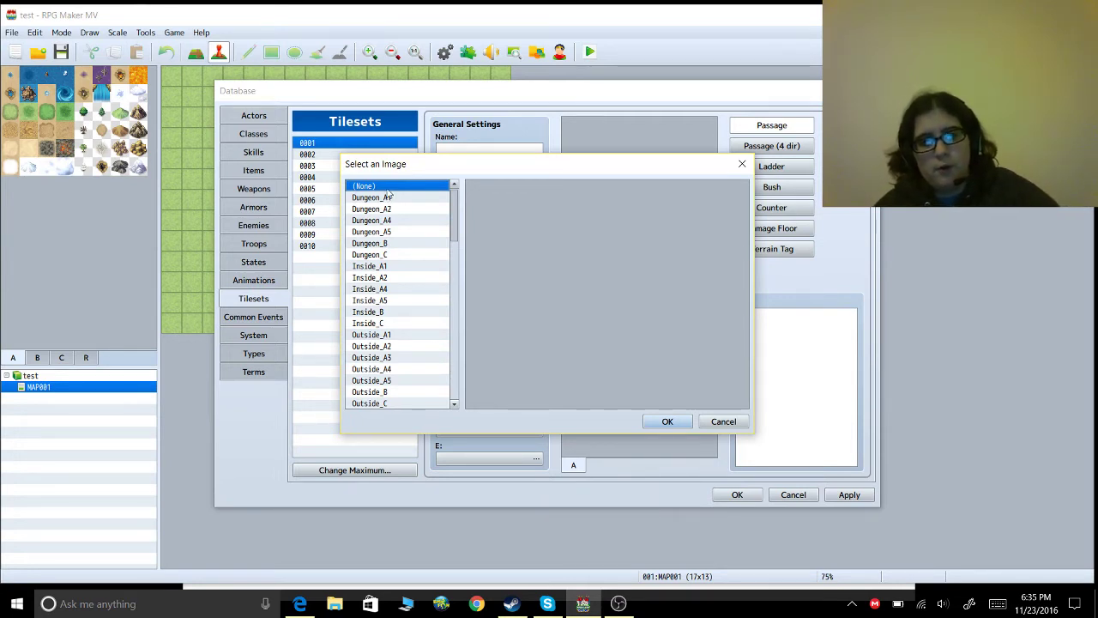
scroll(389, 196, down, 1)
scroll(441, 317, down, 3)
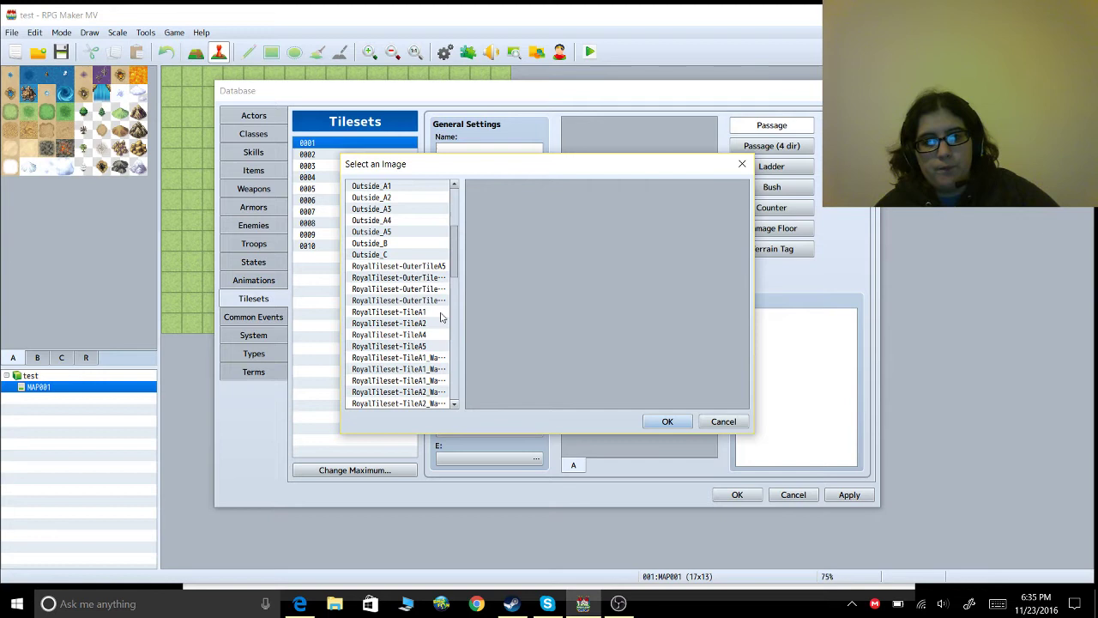
click(441, 317)
click(426, 360)
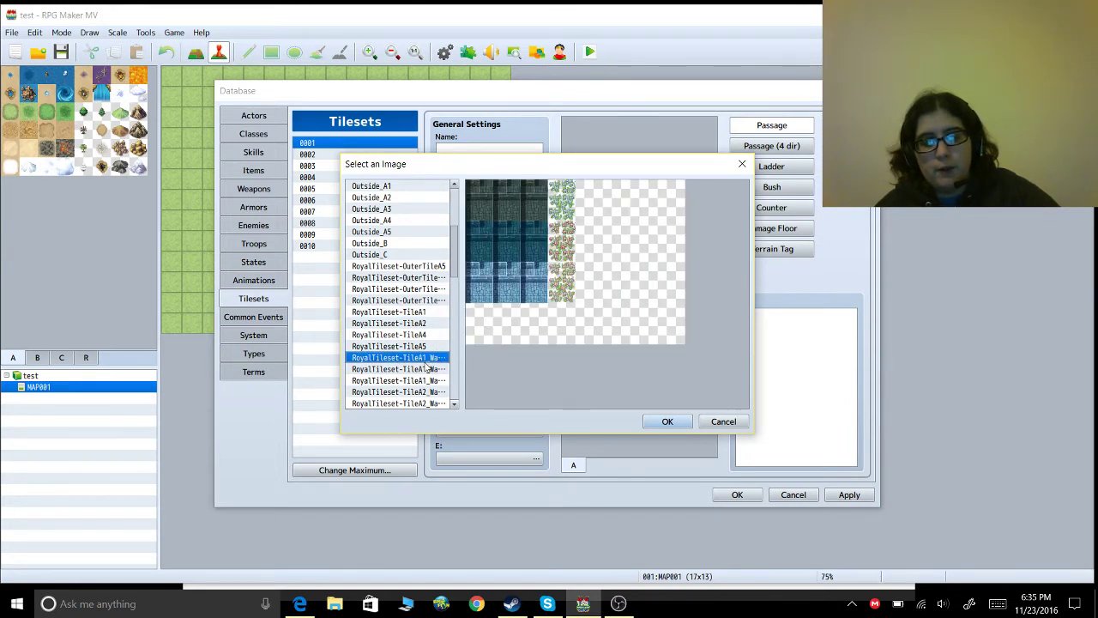
click(424, 316)
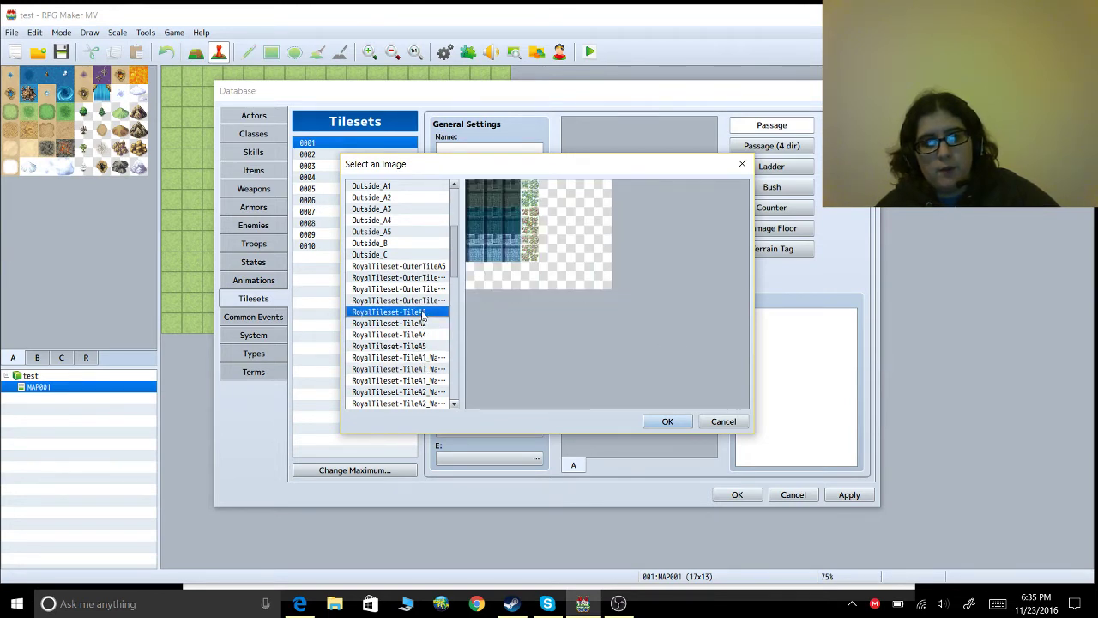
click(422, 358)
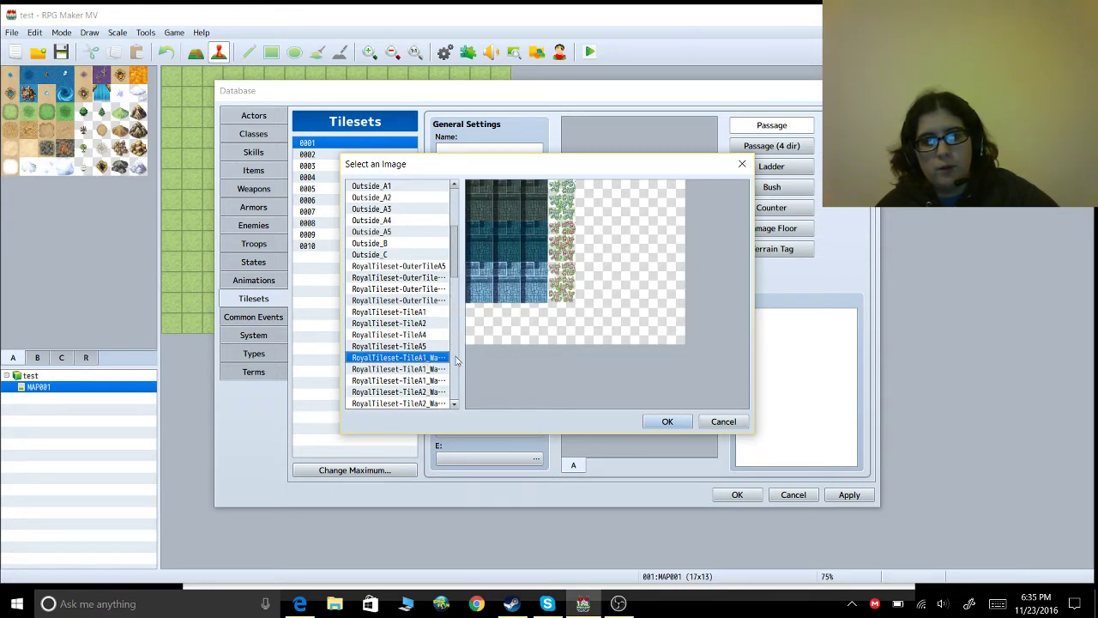
click(665, 422)
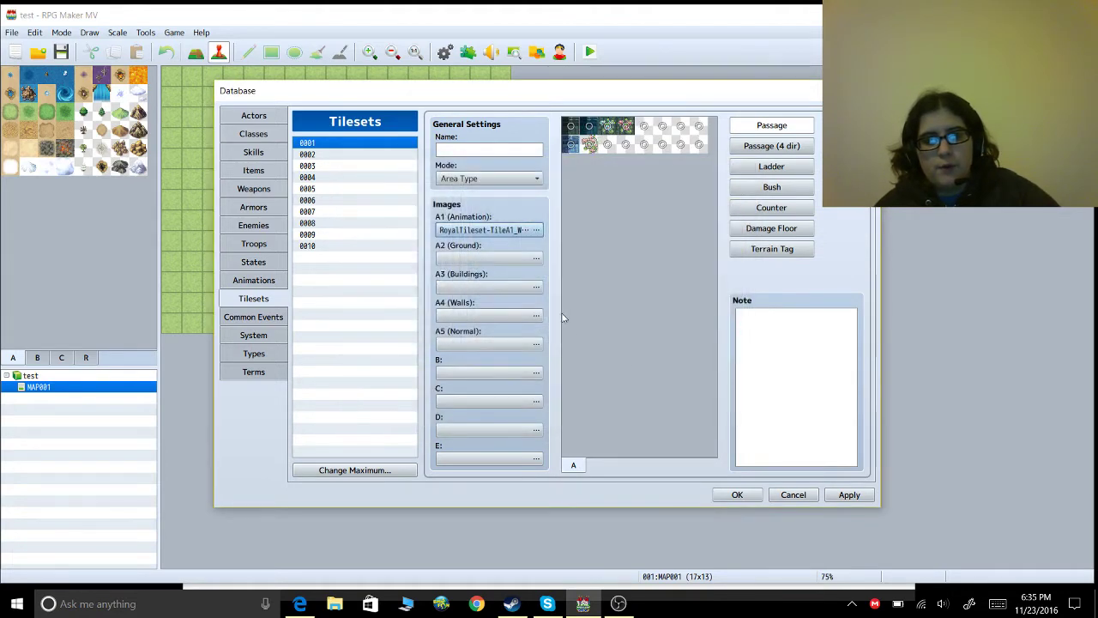
Assign RoyalTileset-TileA2 to the A2 (Ground) slot, leaving A3 empty
click(537, 258)
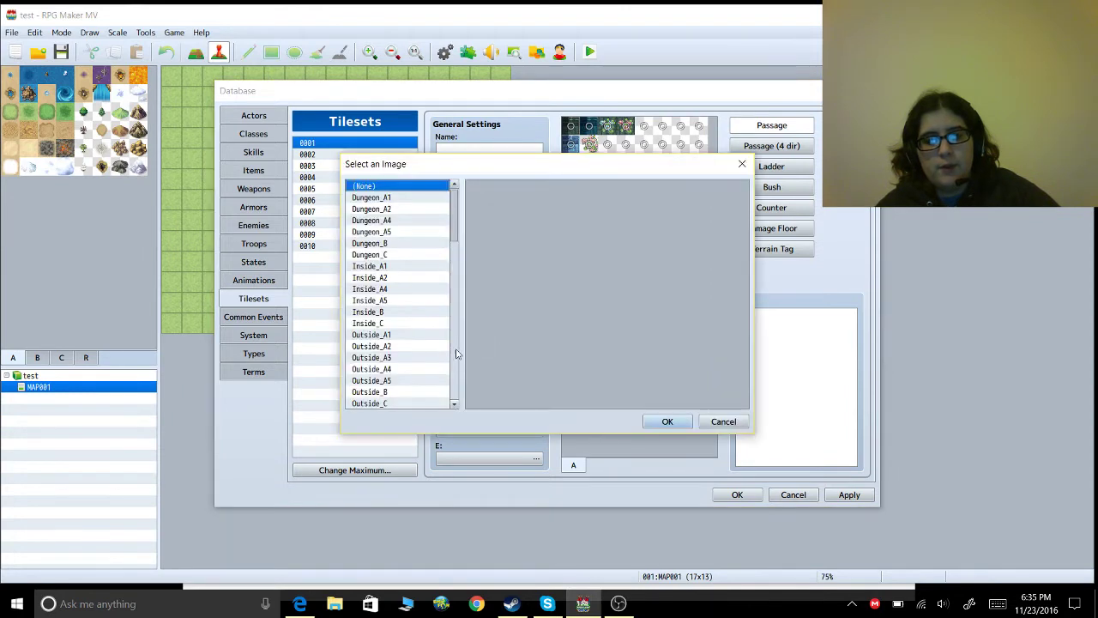
scroll(436, 369, down, 4)
scroll(436, 369, down, 2)
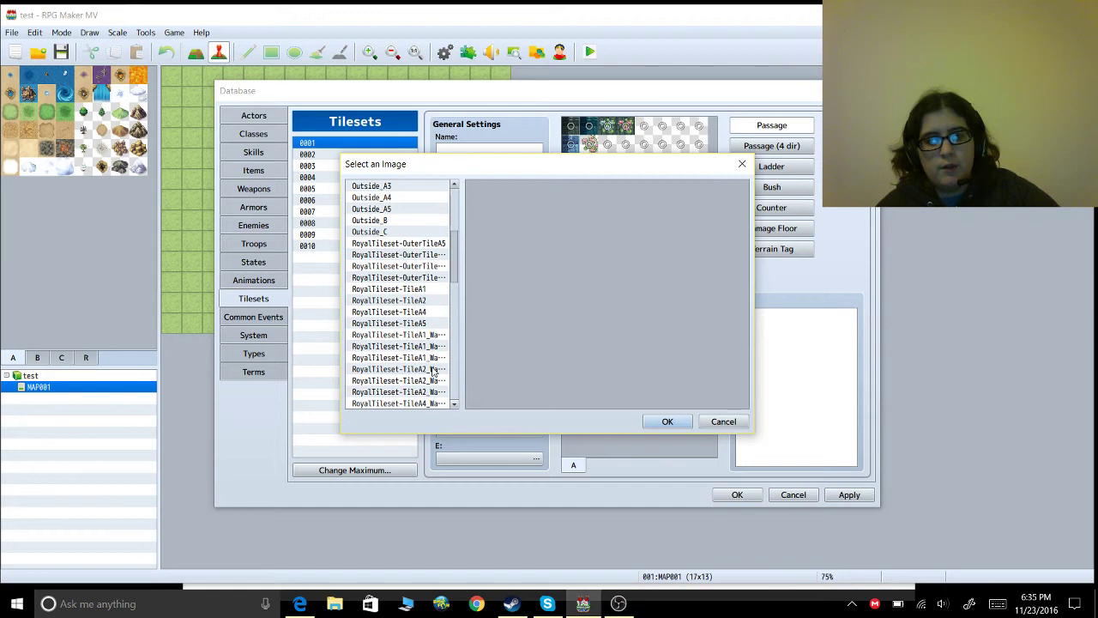
click(435, 348)
click(434, 359)
click(434, 369)
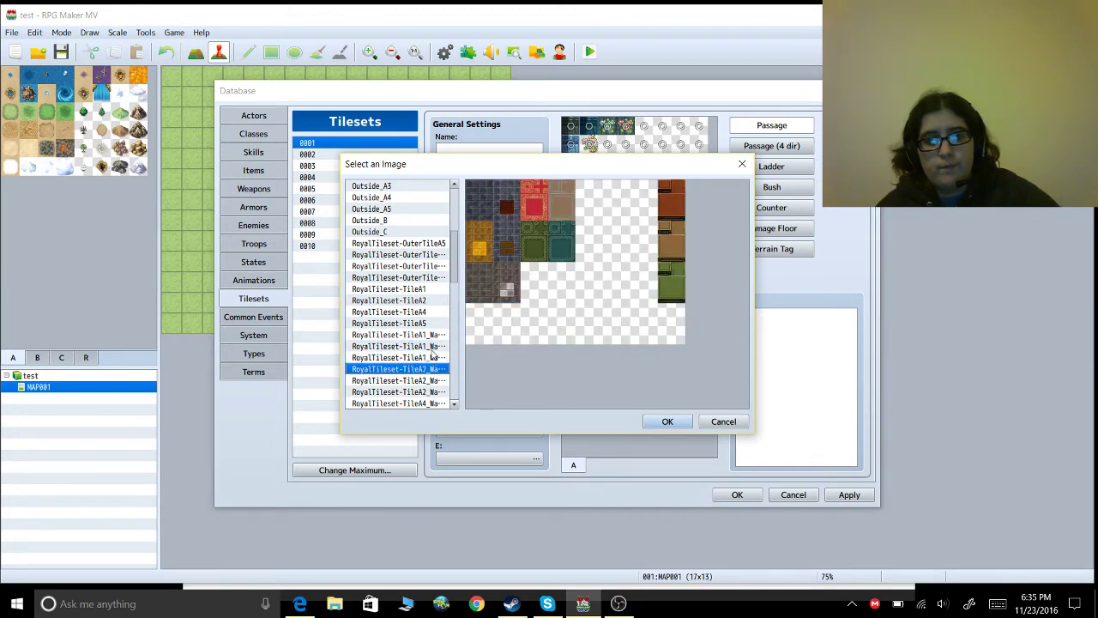
click(678, 422)
click(535, 289)
scroll(417, 356, down, 6)
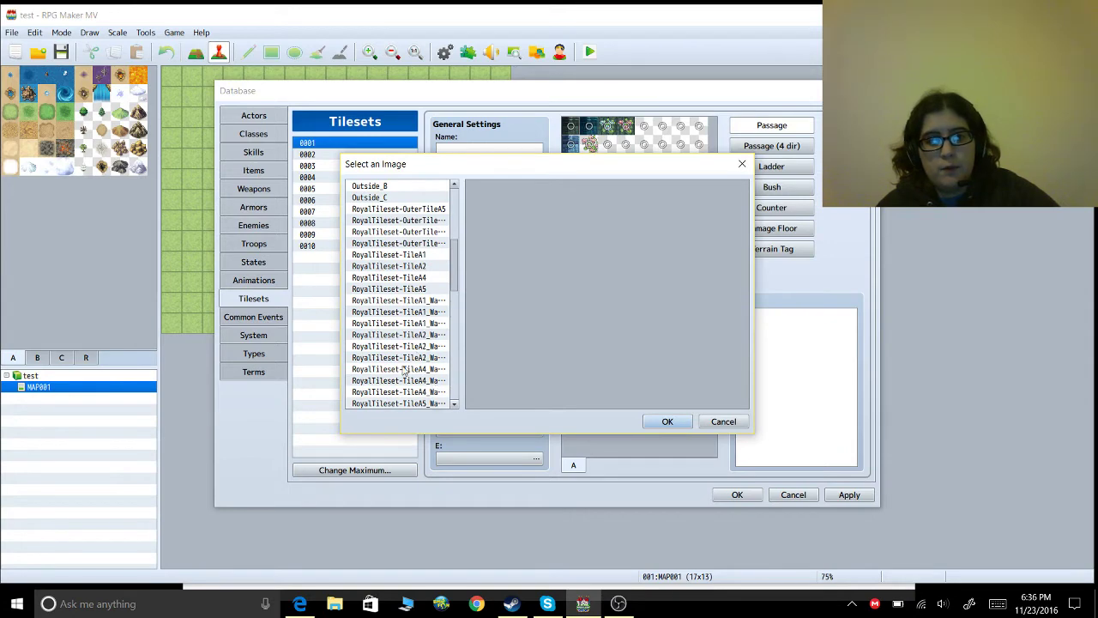
click(724, 421)
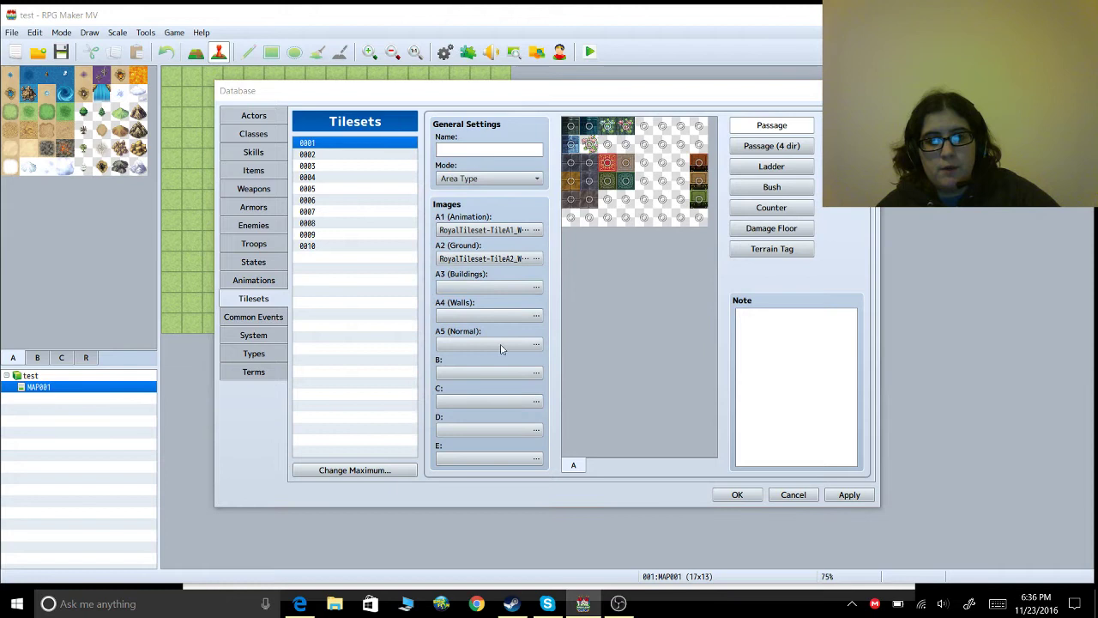
Assign the RoyalTileset-TileA4 image to the A4 (Walls) slot
click(507, 344)
scroll(417, 368, down, 7)
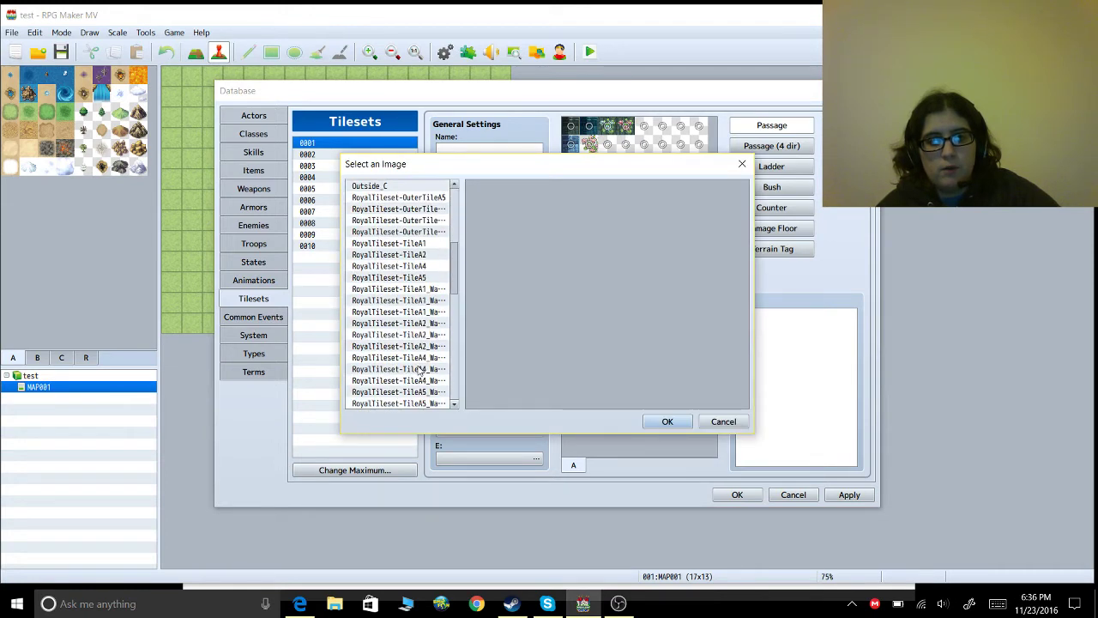
scroll(419, 369, down, 1)
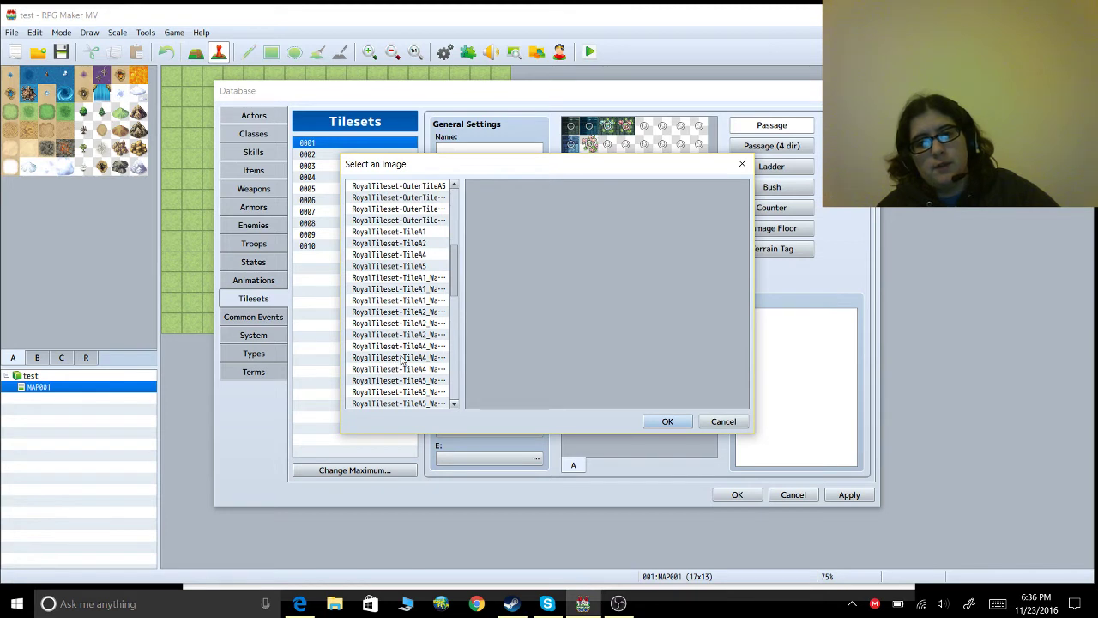
click(406, 359)
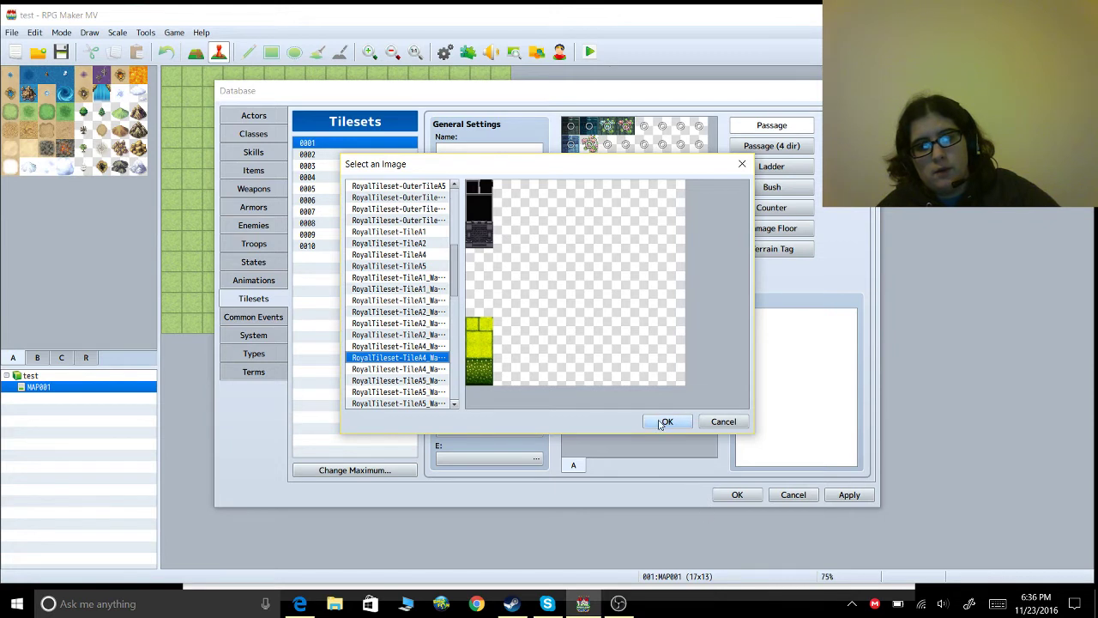
scroll(388, 347, down, 3)
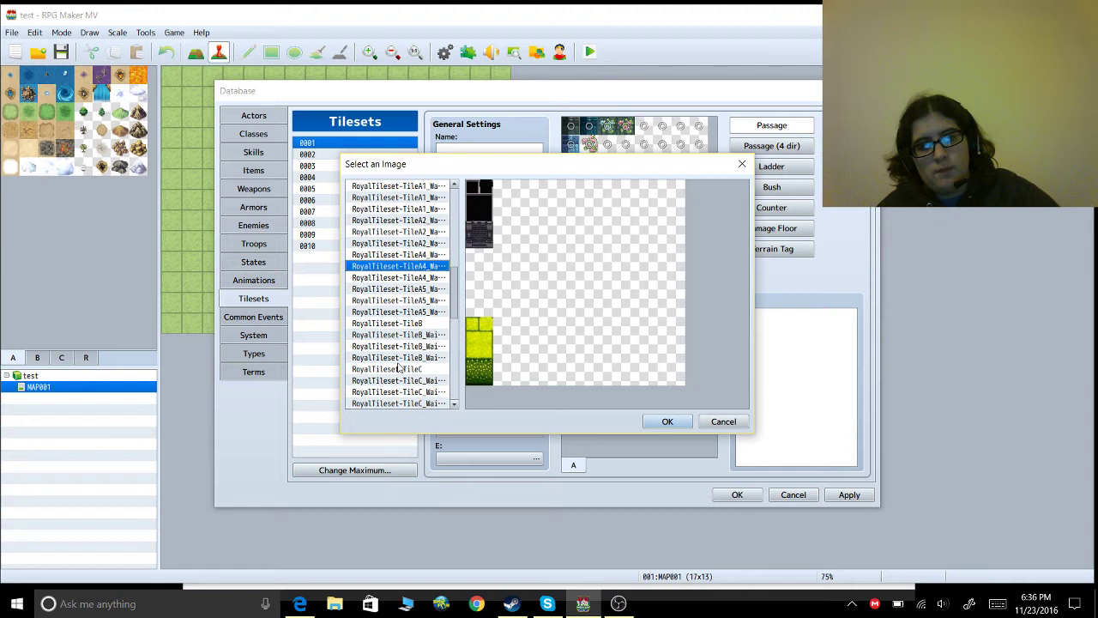
scroll(398, 367, up, 1)
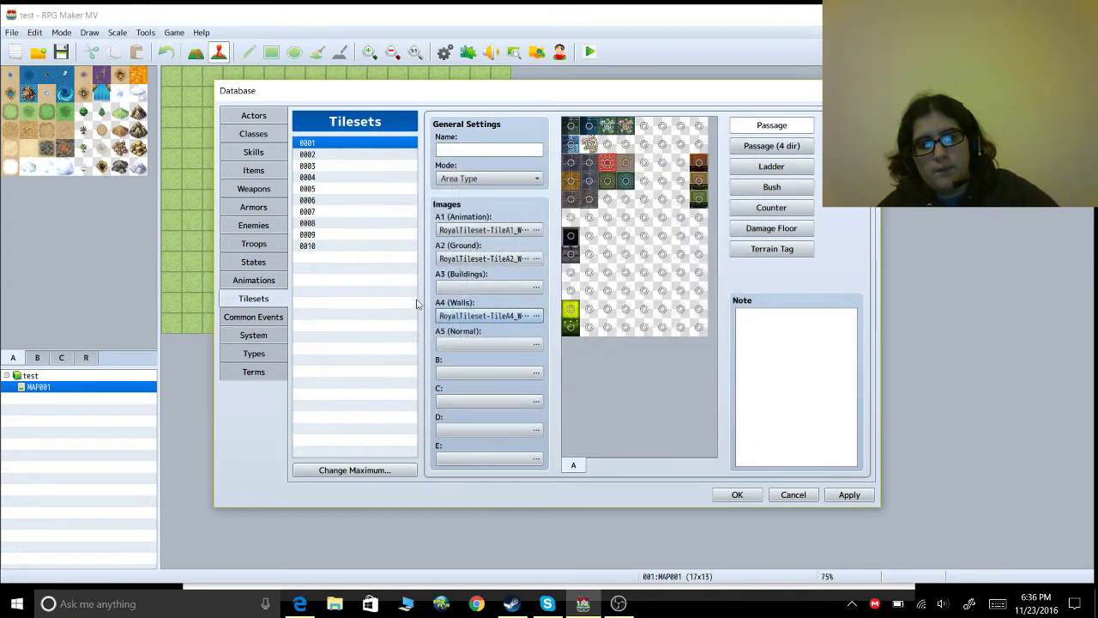
Pick the RoyalTileset-TileA5 image for the A5 (Normal) slot
click(489, 346)
scroll(376, 393, down, 10)
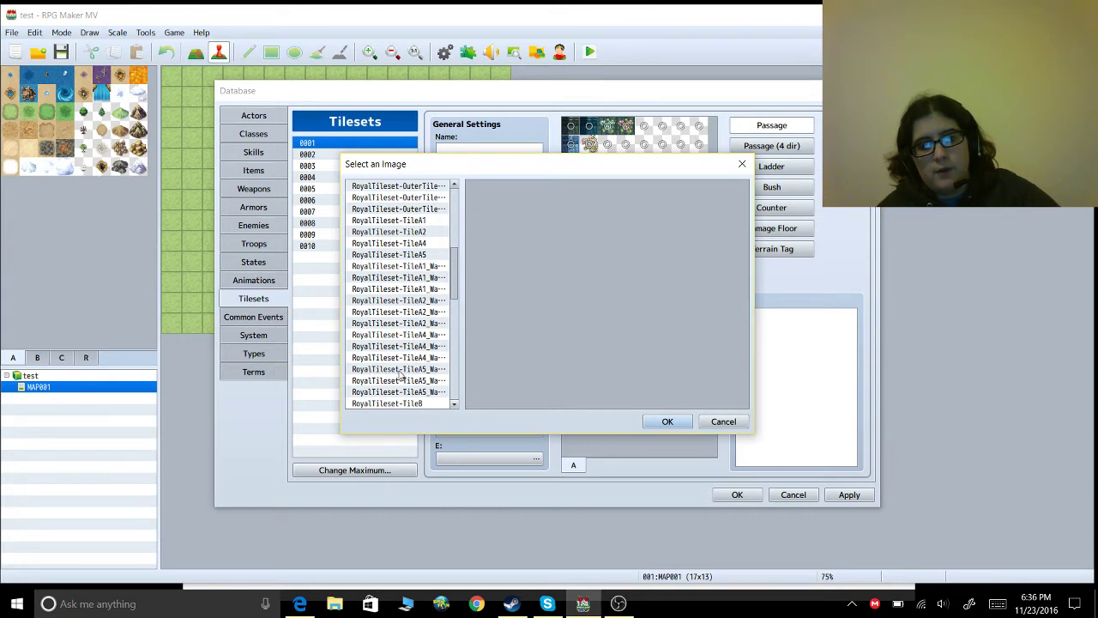
click(427, 369)
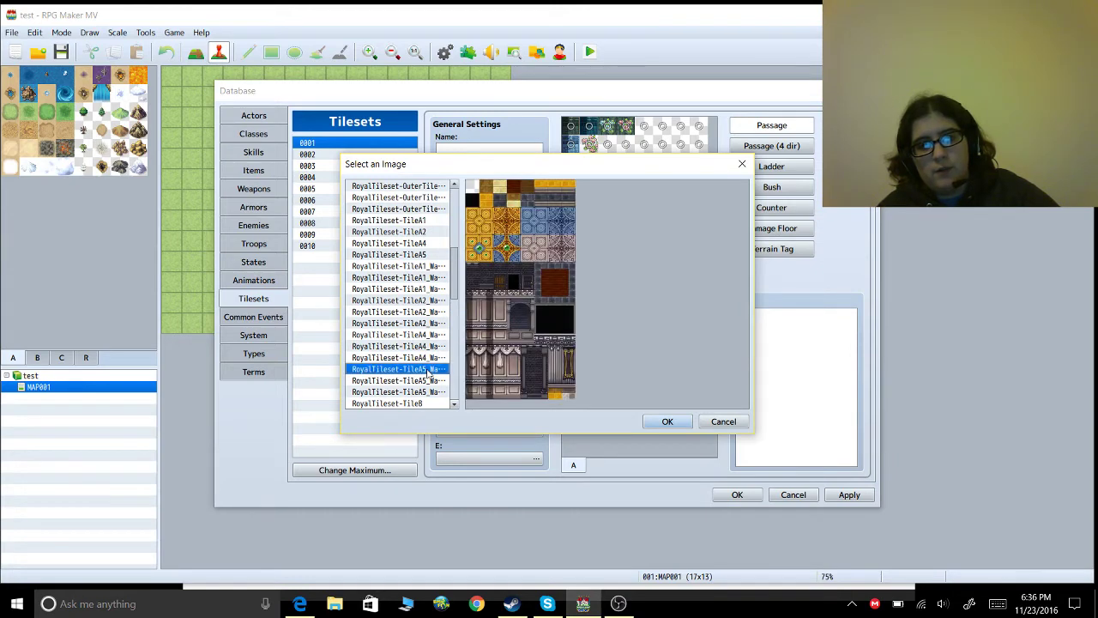
Confirm the A5 image and assign the Royal Tileset B image to slot B
click(667, 422)
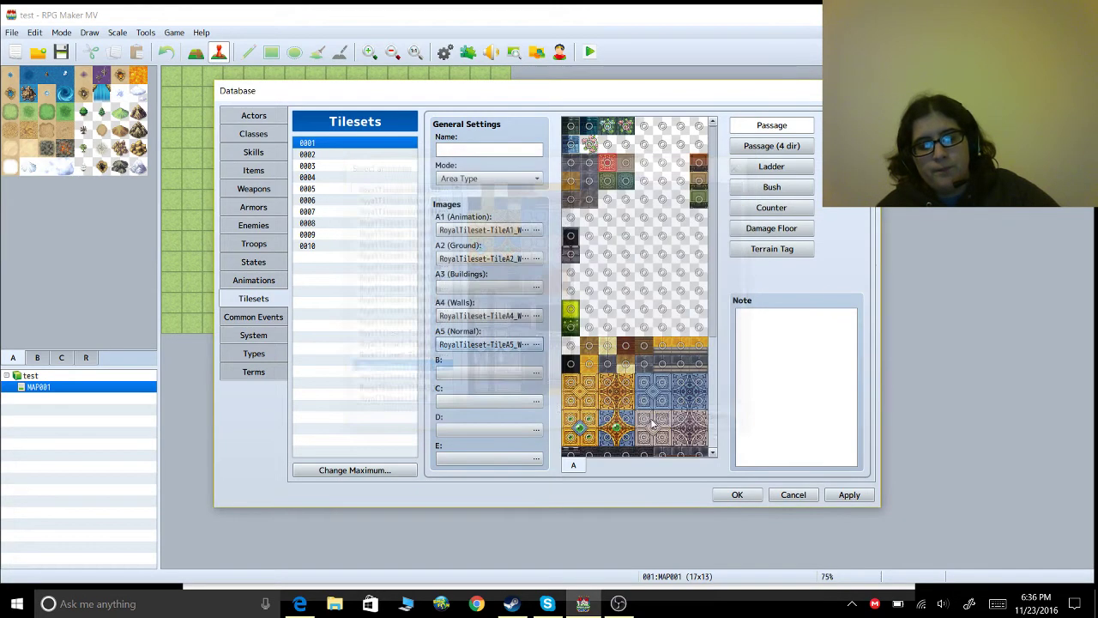
click(537, 371)
scroll(401, 343, down, 8)
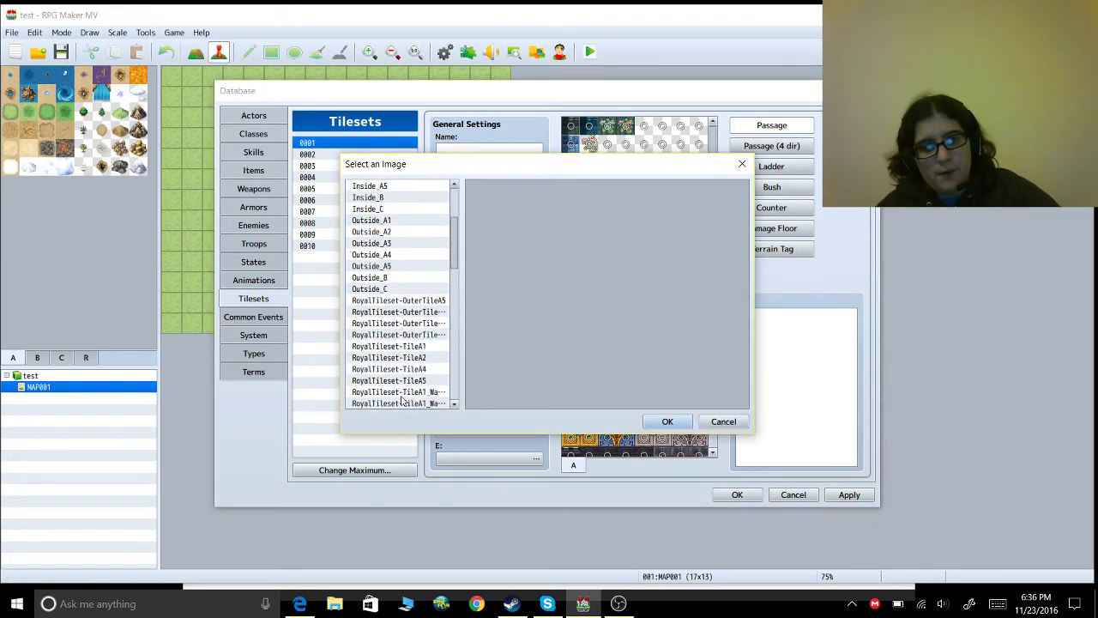
scroll(401, 399, down, 4)
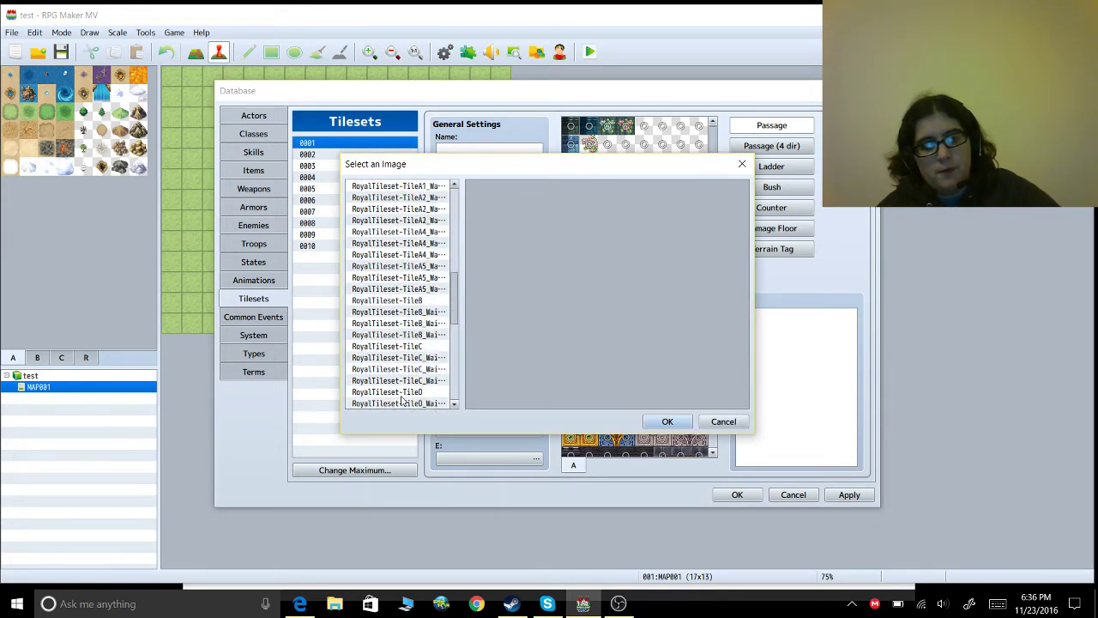
click(404, 312)
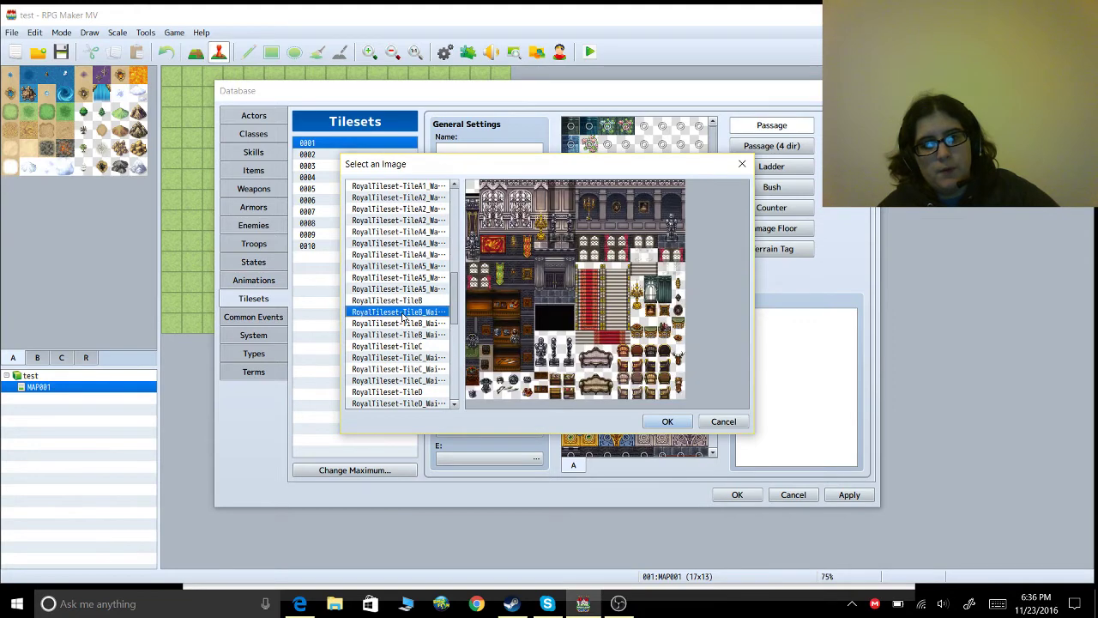
click(658, 419)
Assign the Royal Tileset C image to slot C
click(536, 403)
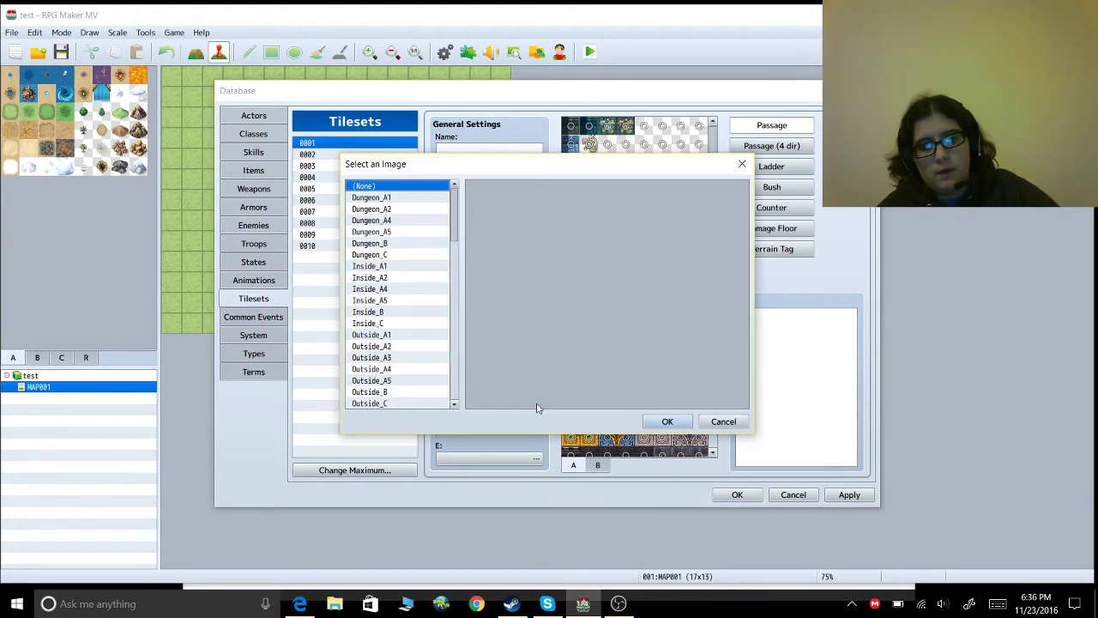
scroll(411, 391, down, 7)
scroll(411, 391, down, 2)
click(412, 358)
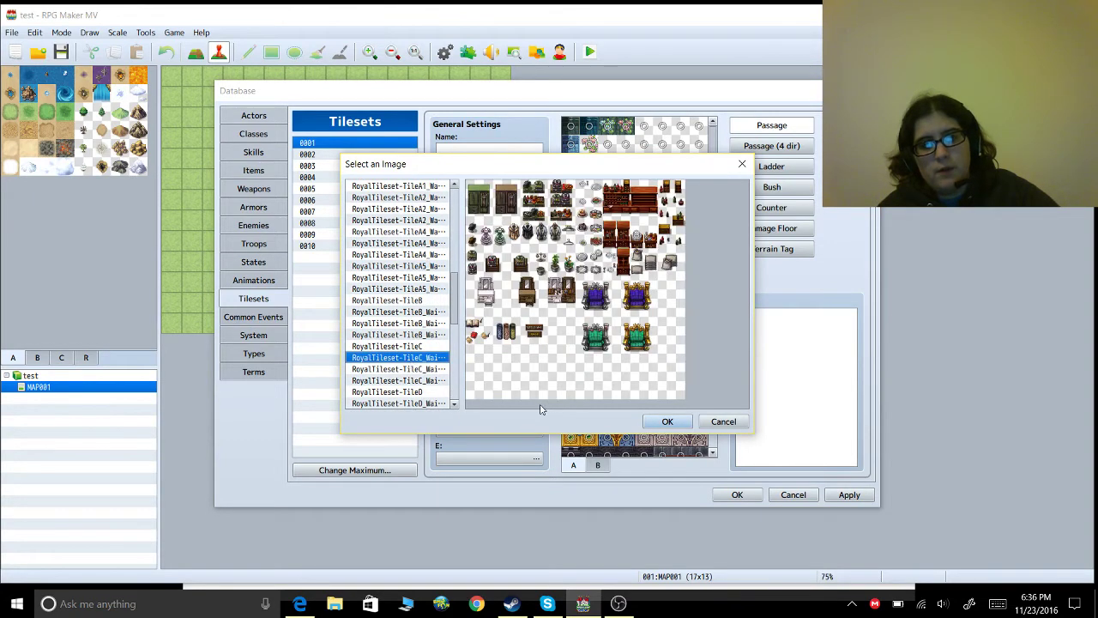
click(659, 421)
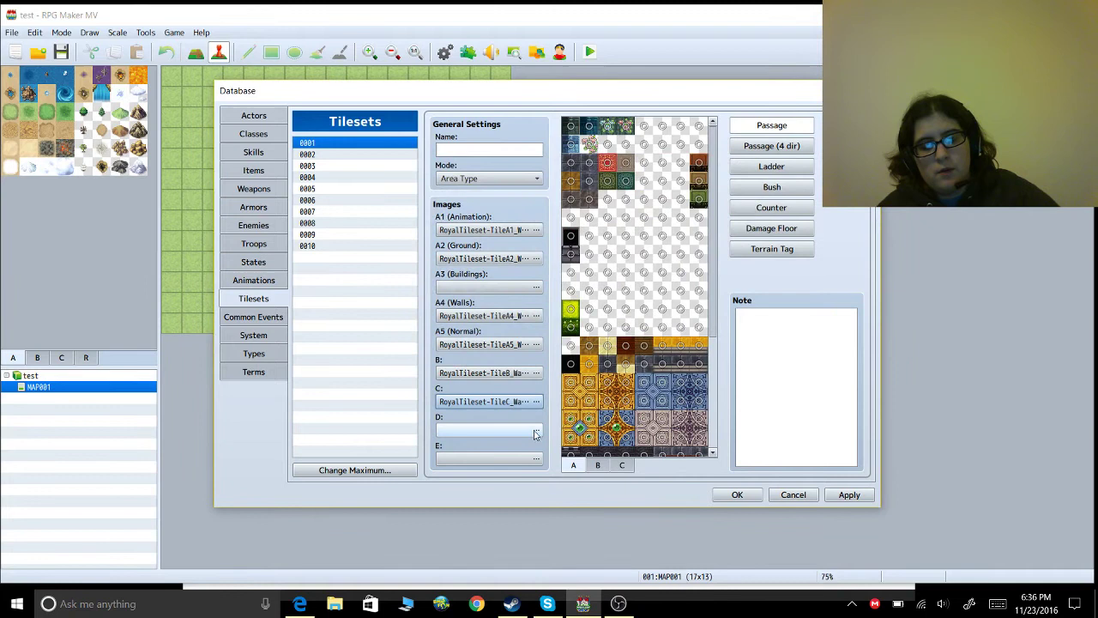
Assign the Royal Tileset D image to slot D
click(536, 431)
scroll(429, 381, down, 4)
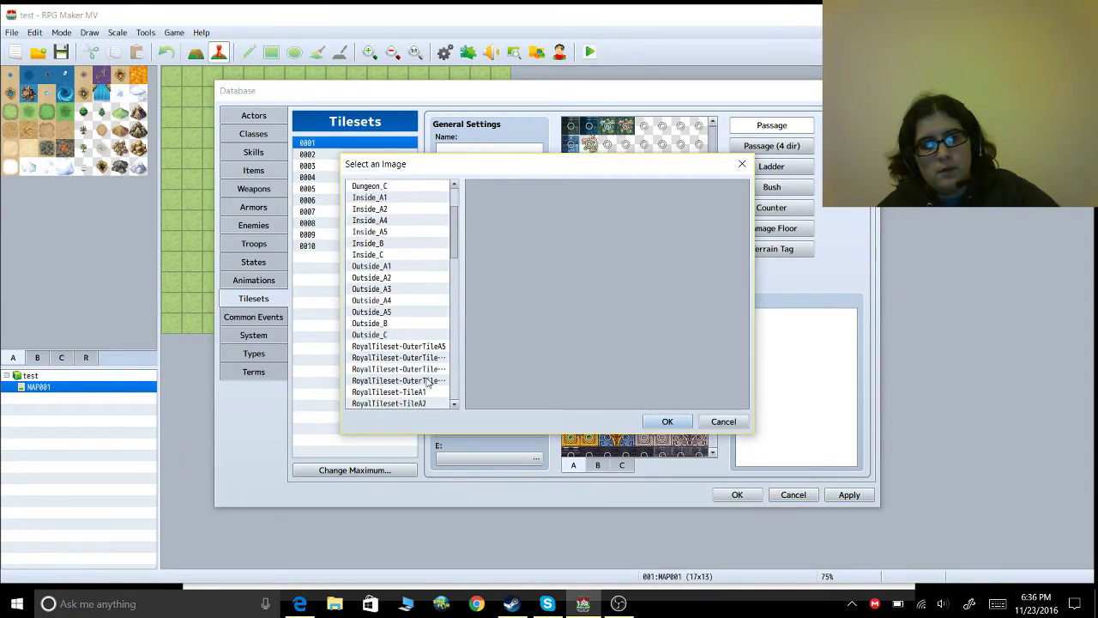
scroll(427, 381, down, 5)
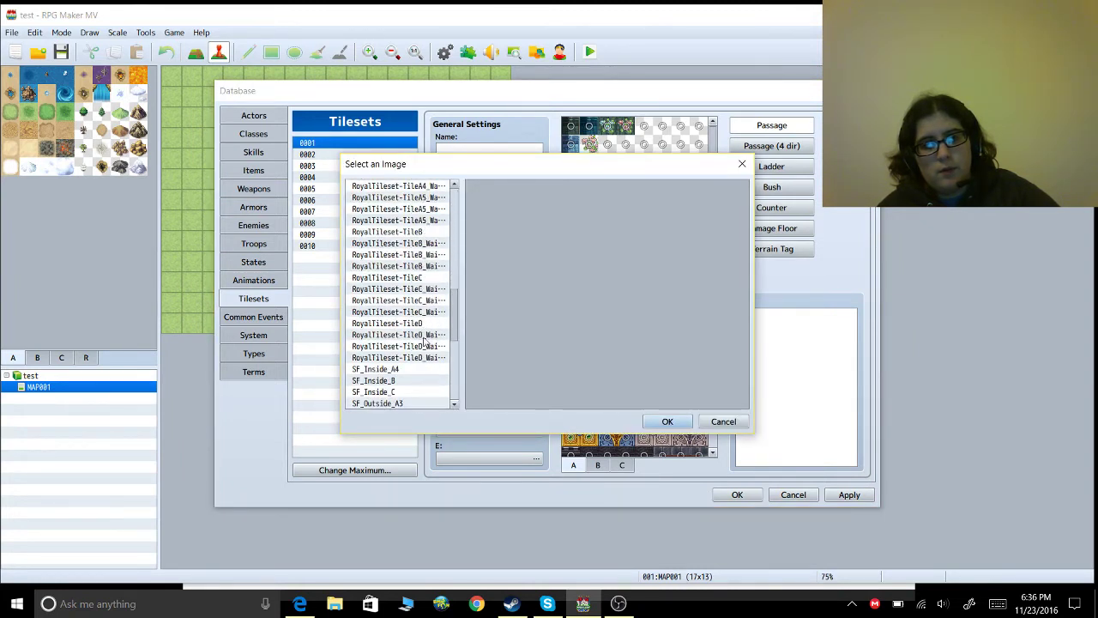
click(425, 335)
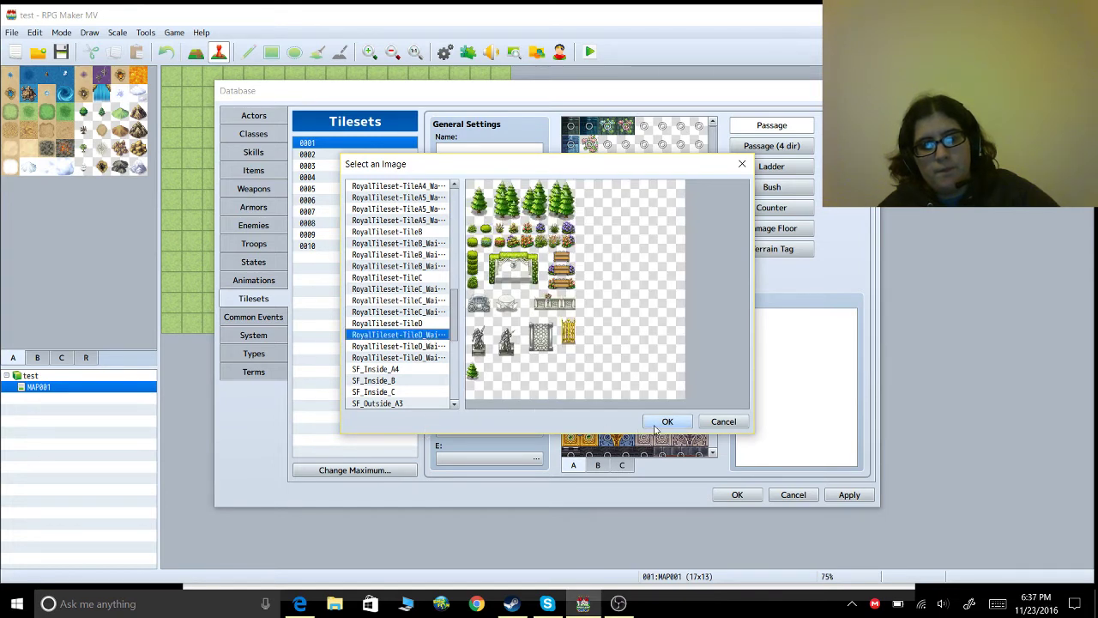
scroll(391, 361, down, 4)
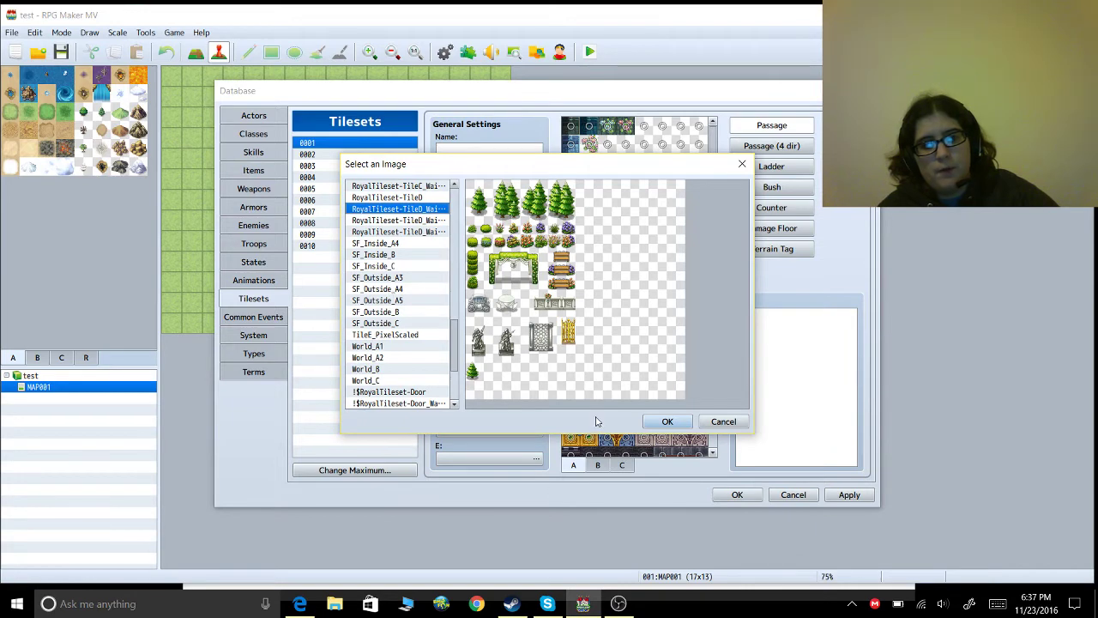
scroll(382, 360, down, 1)
scroll(383, 361, down, 2)
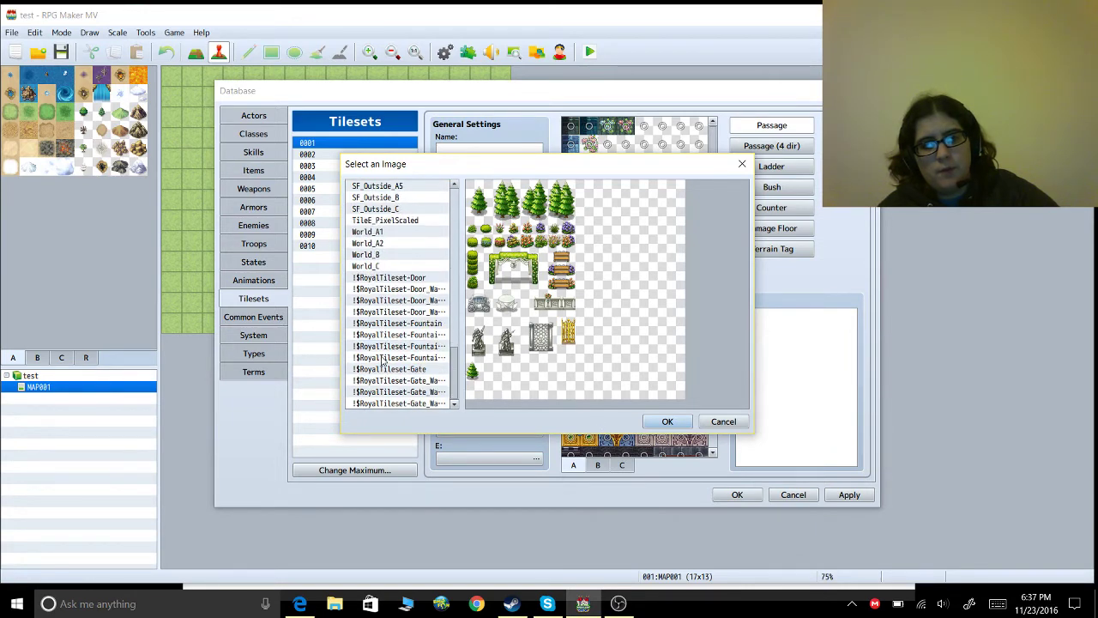
click(667, 422)
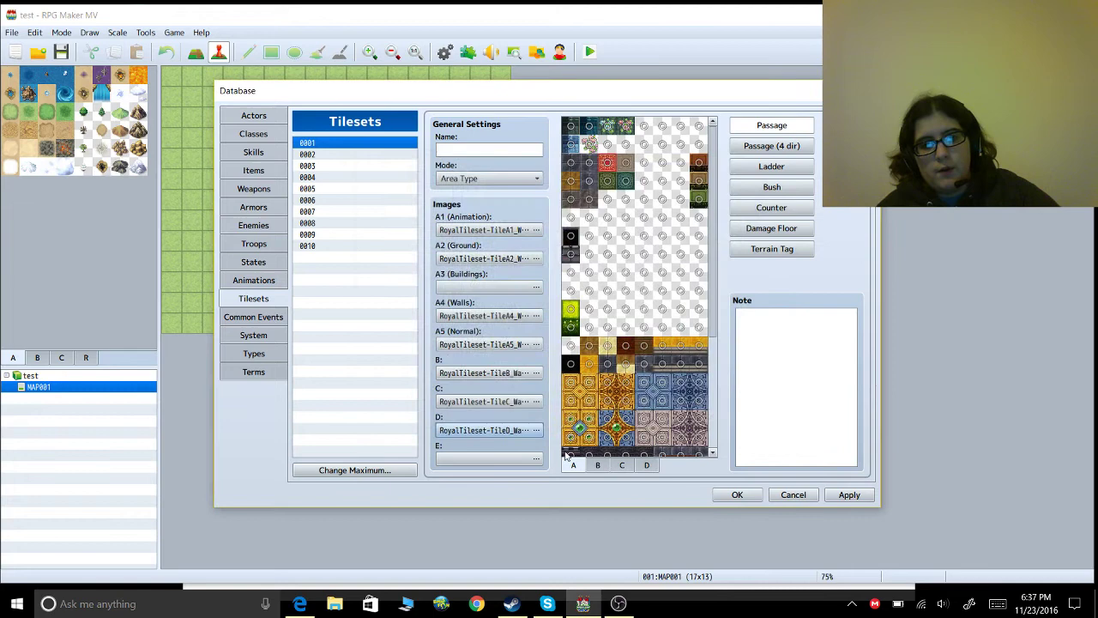
Assign TileE_PixelScaled to slot E
key(Return)
scroll(407, 401, down, 10)
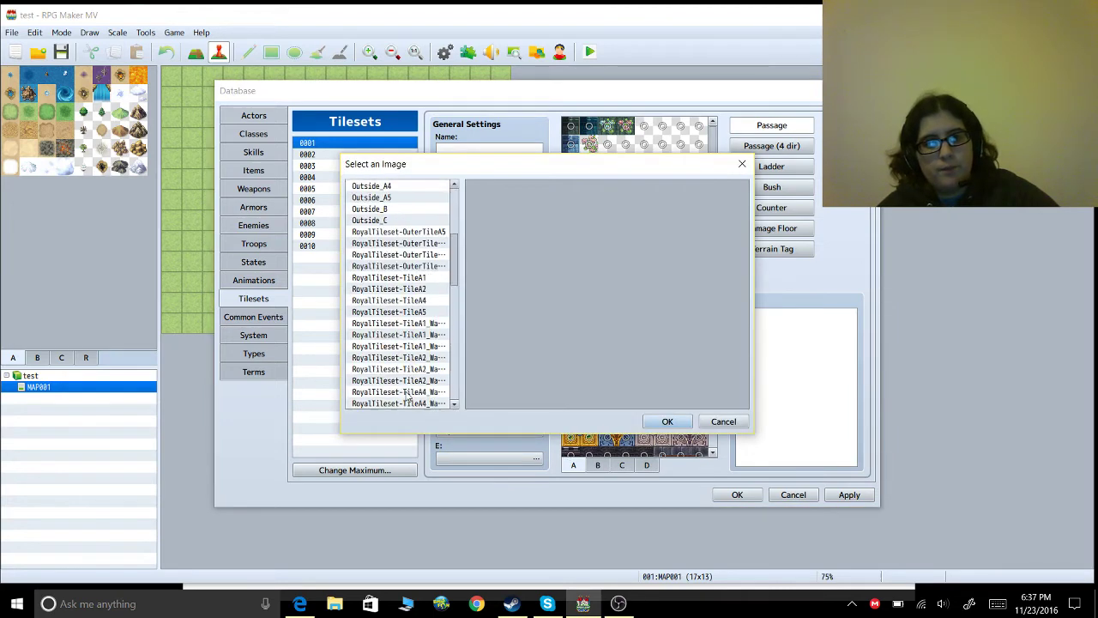
scroll(409, 397, down, 2)
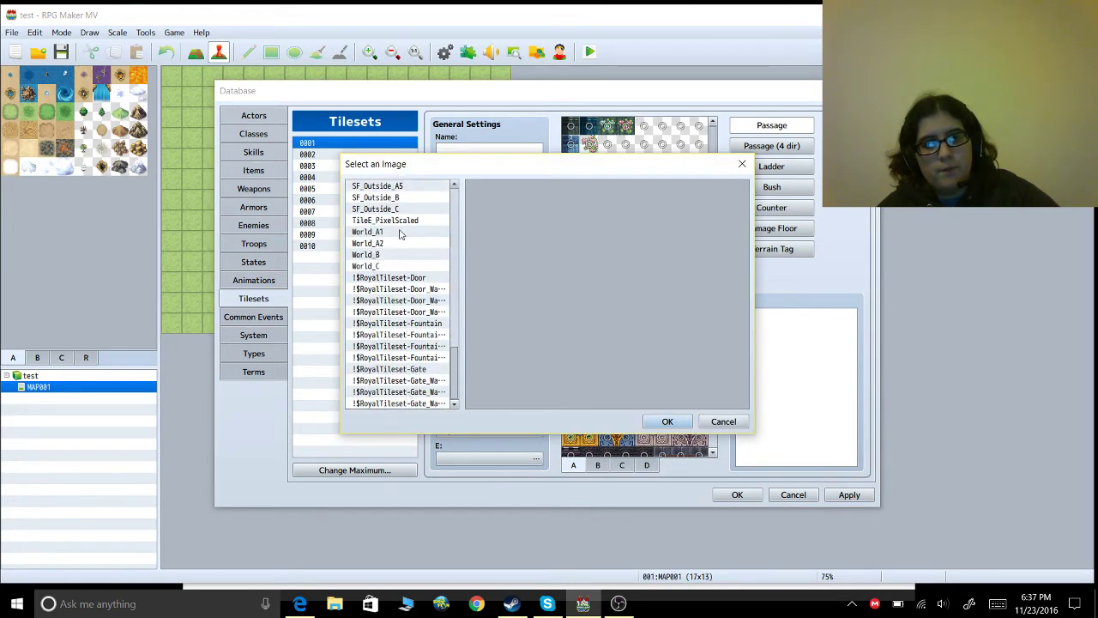
click(402, 221)
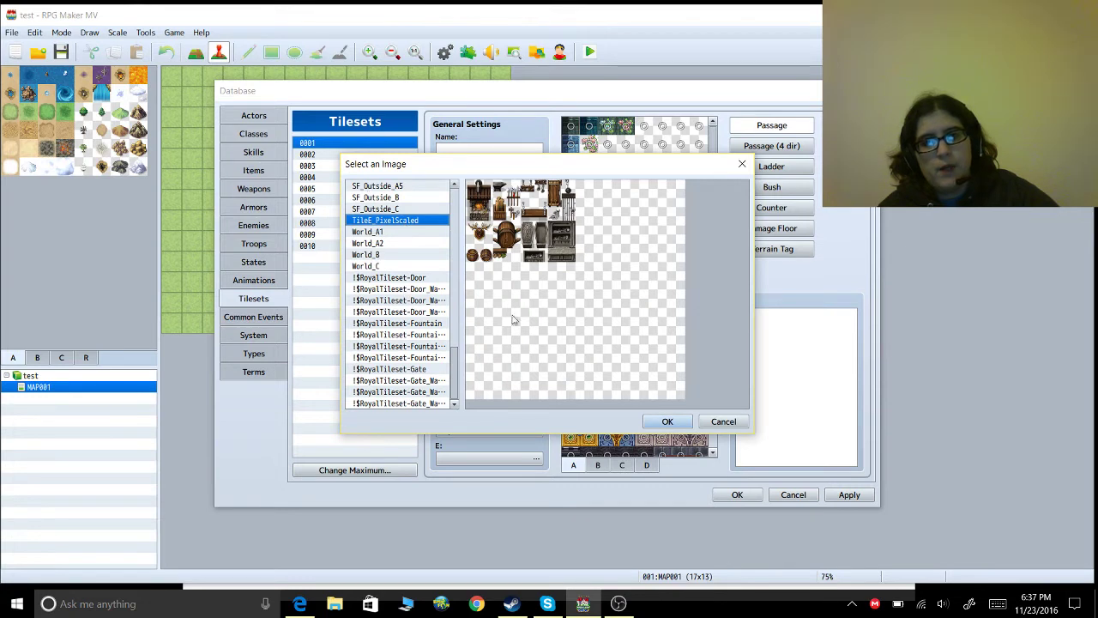
click(669, 421)
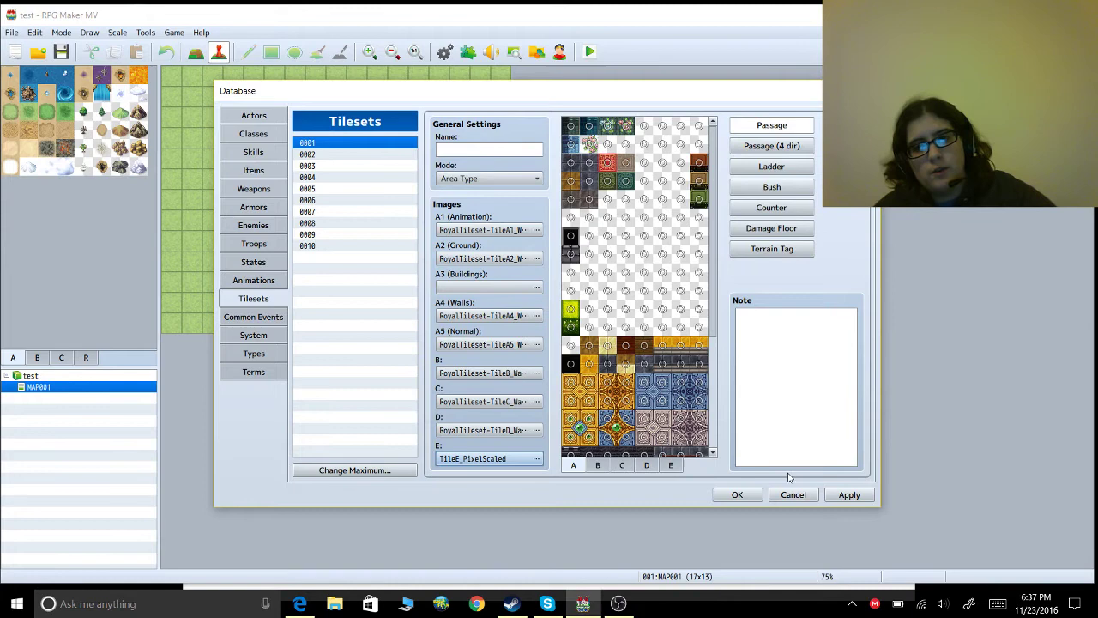
Apply the image assignments, preview Dungeon_A1 and Dungeon_A2 for A1, then cancel
click(848, 496)
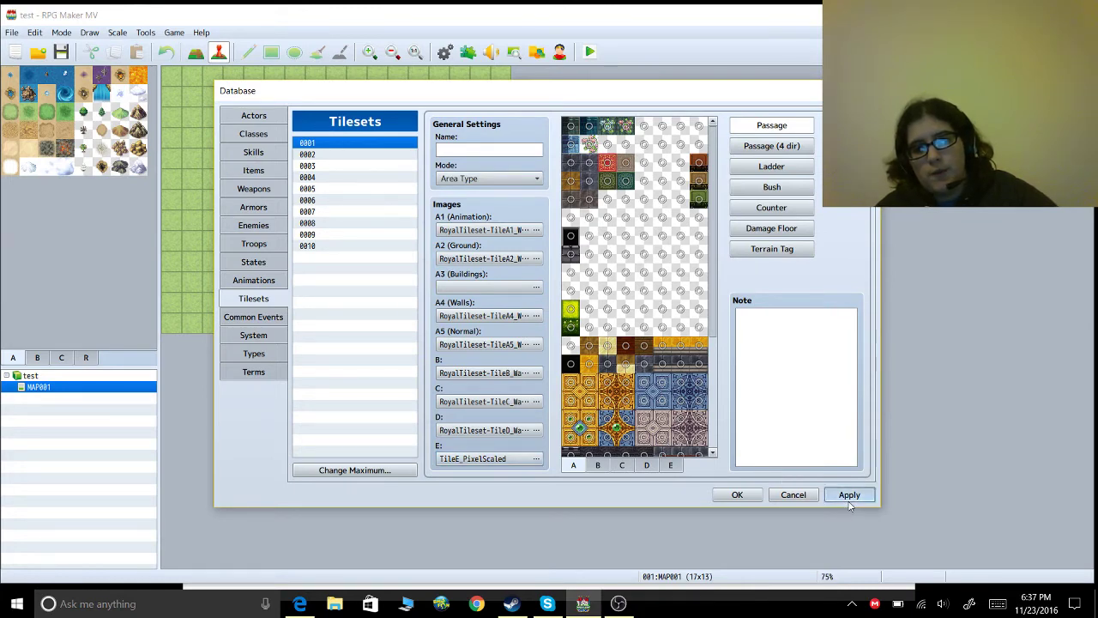
click(536, 230)
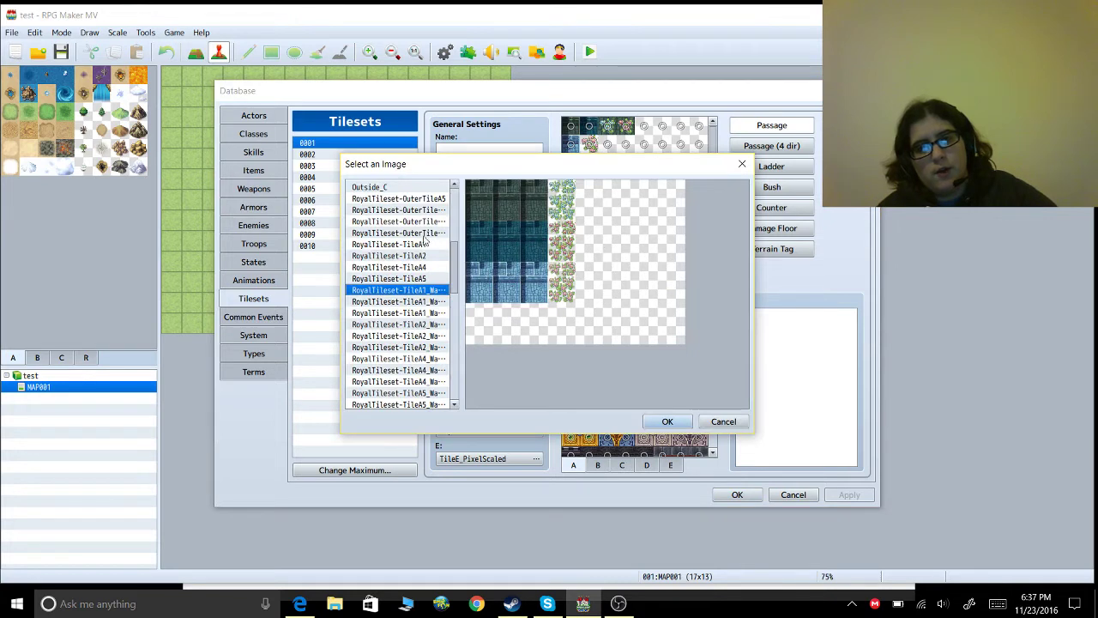
scroll(422, 297, up, 4)
scroll(421, 297, up, 2)
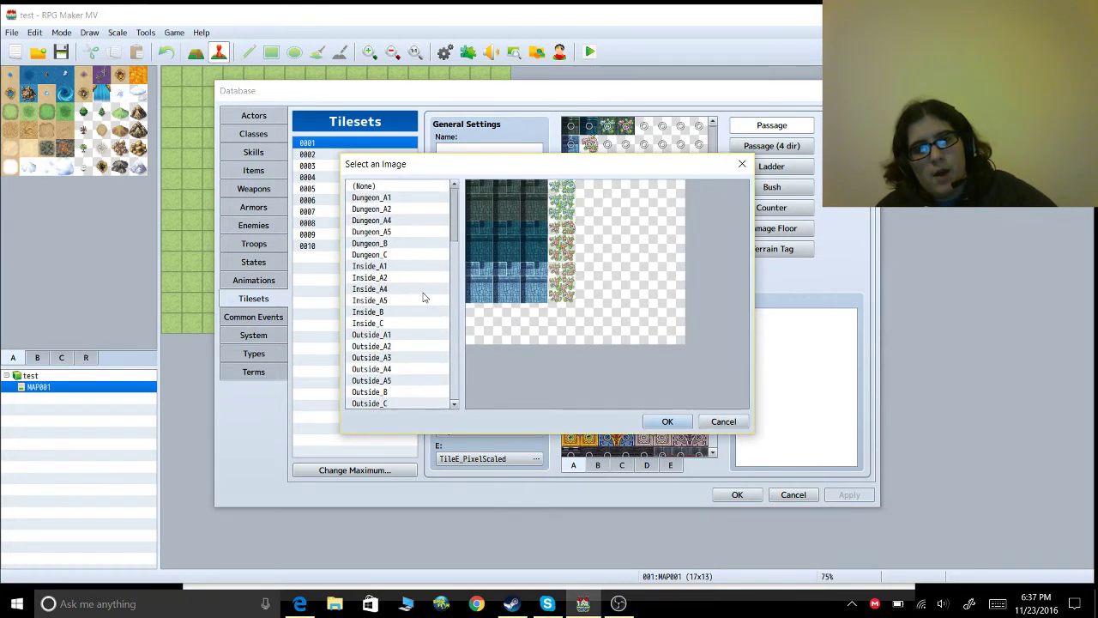
click(417, 199)
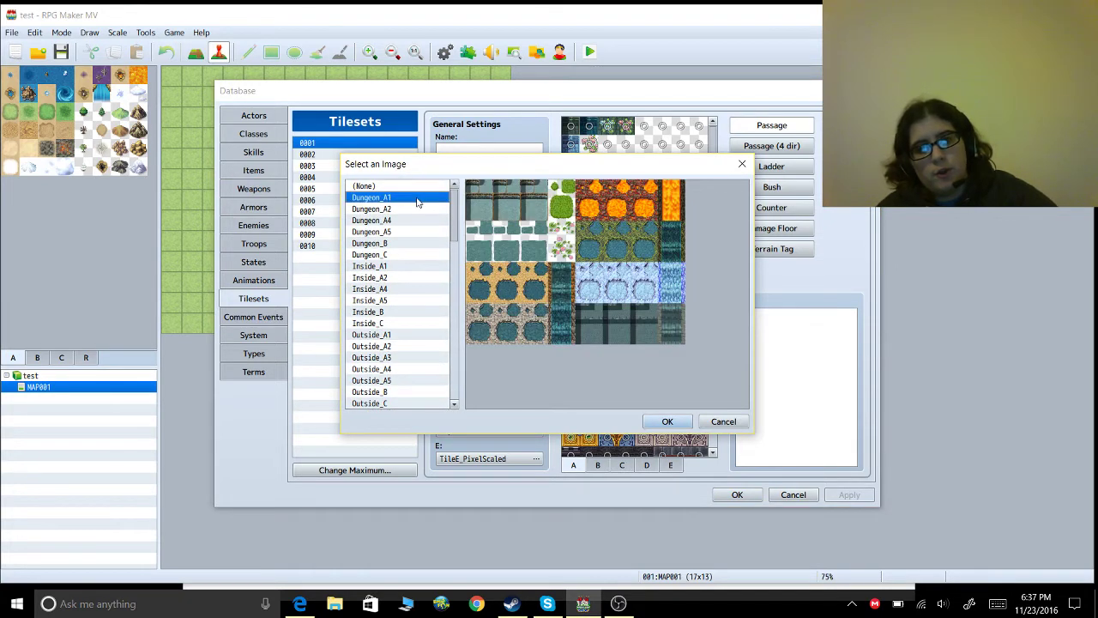
click(371, 211)
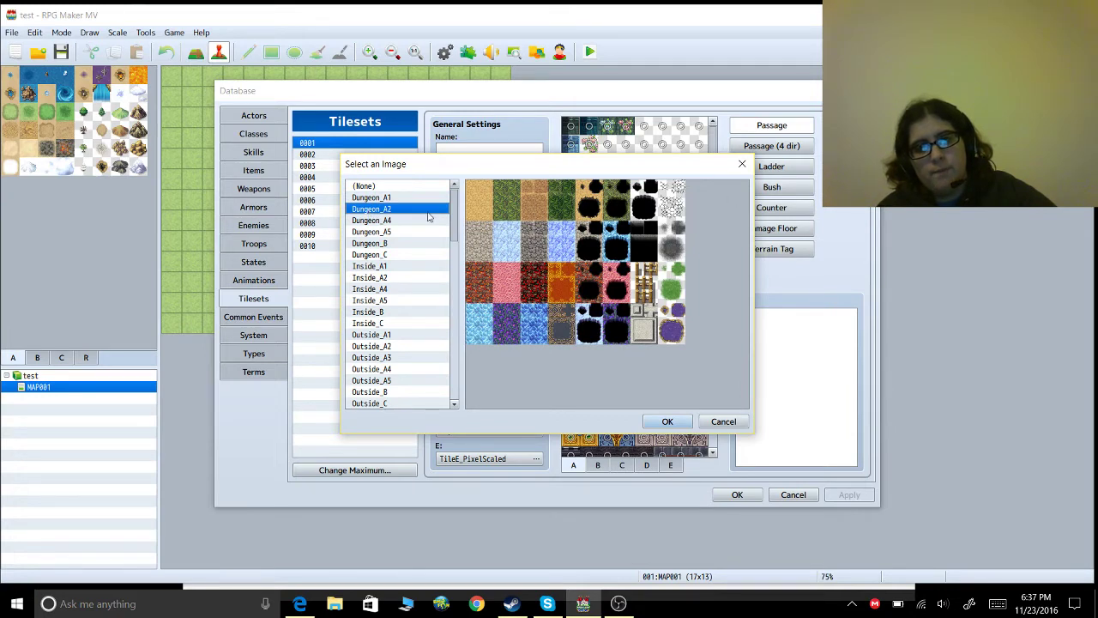
click(712, 424)
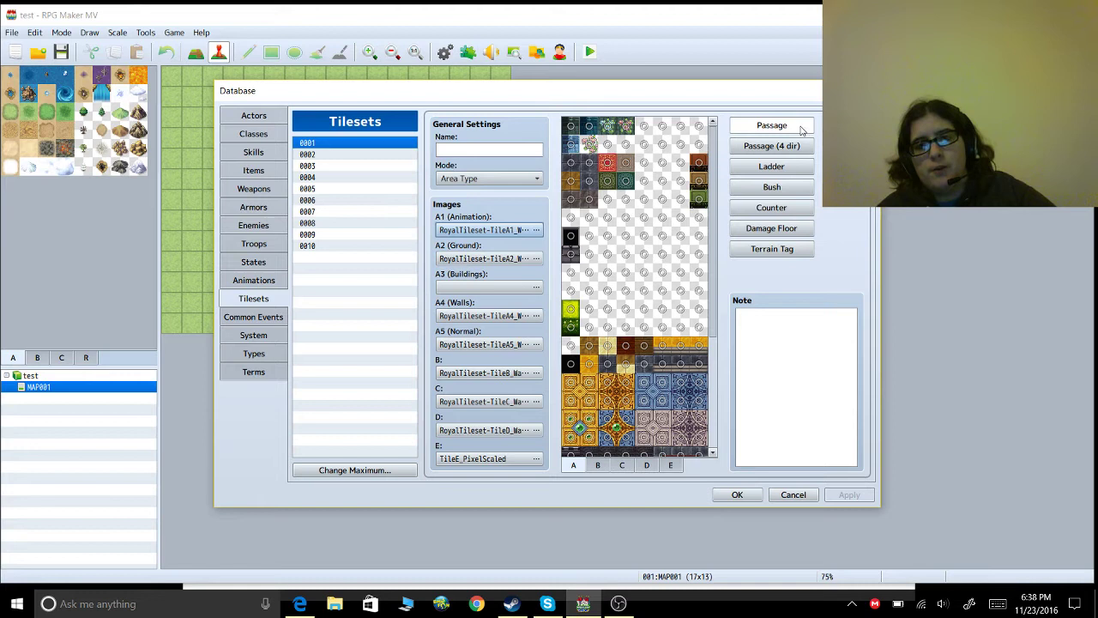
Mark the top-row, second-row and right-end wall tiles on sheet A impassable (X)
click(571, 126)
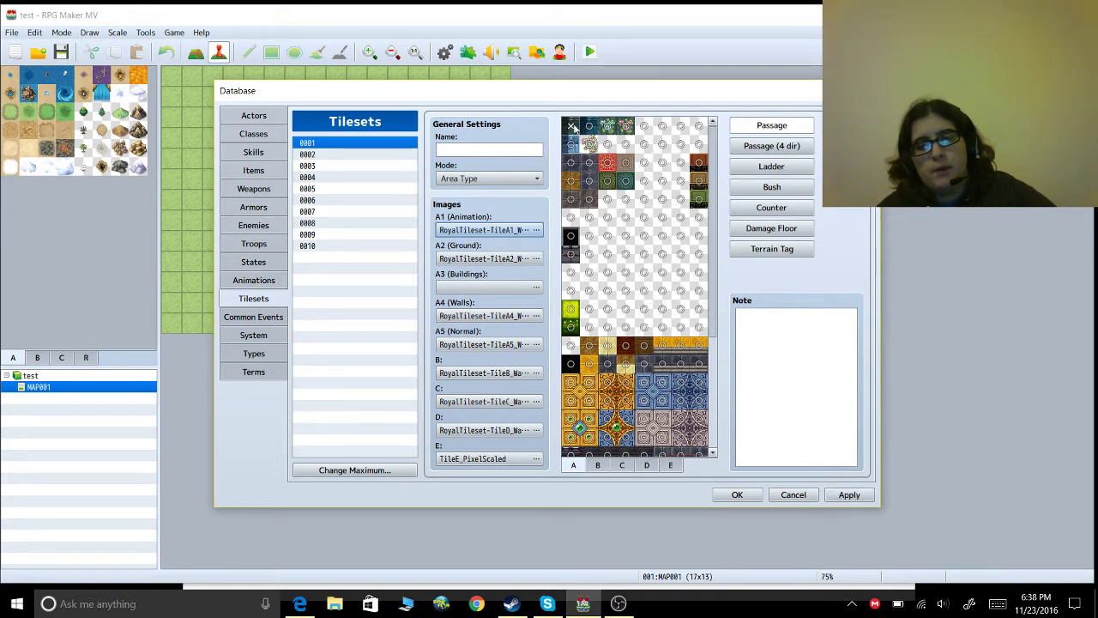
click(590, 127)
click(607, 126)
click(626, 126)
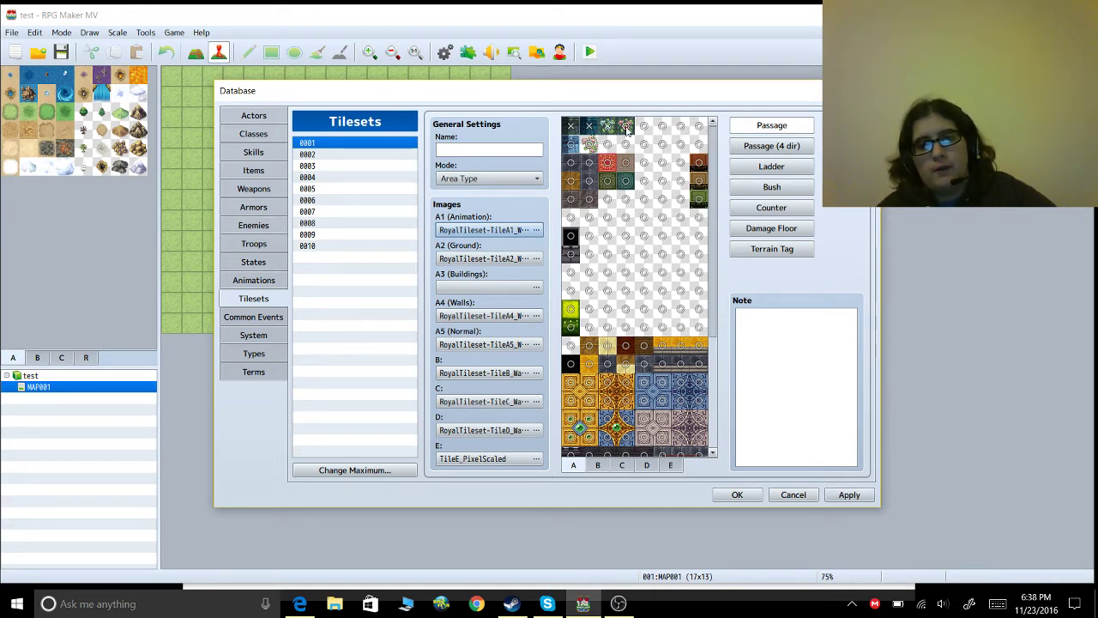
click(572, 145)
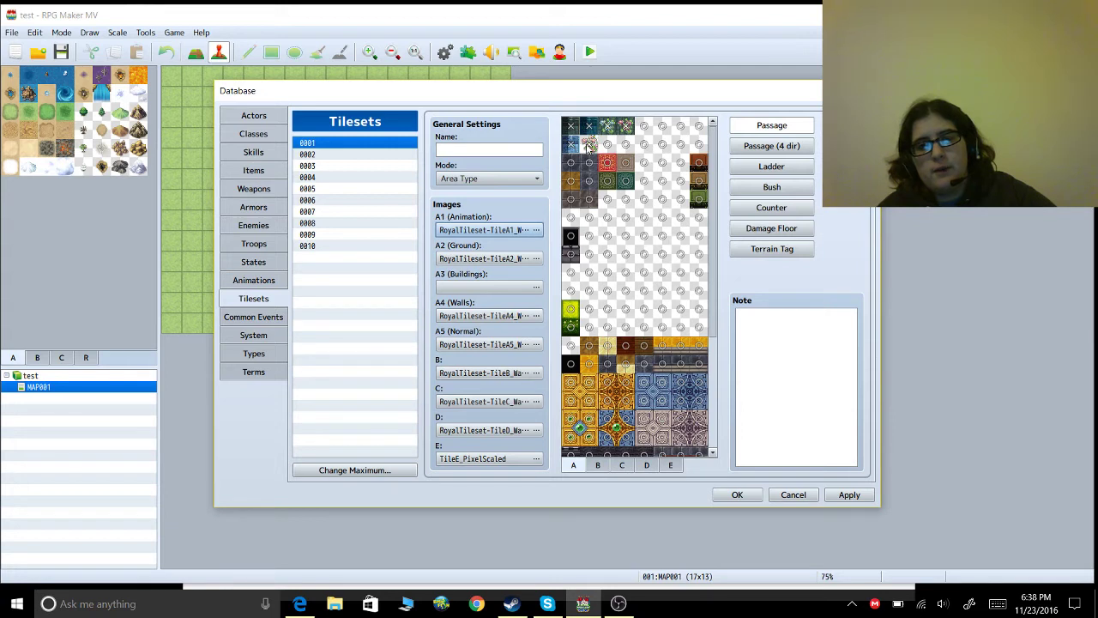
click(699, 163)
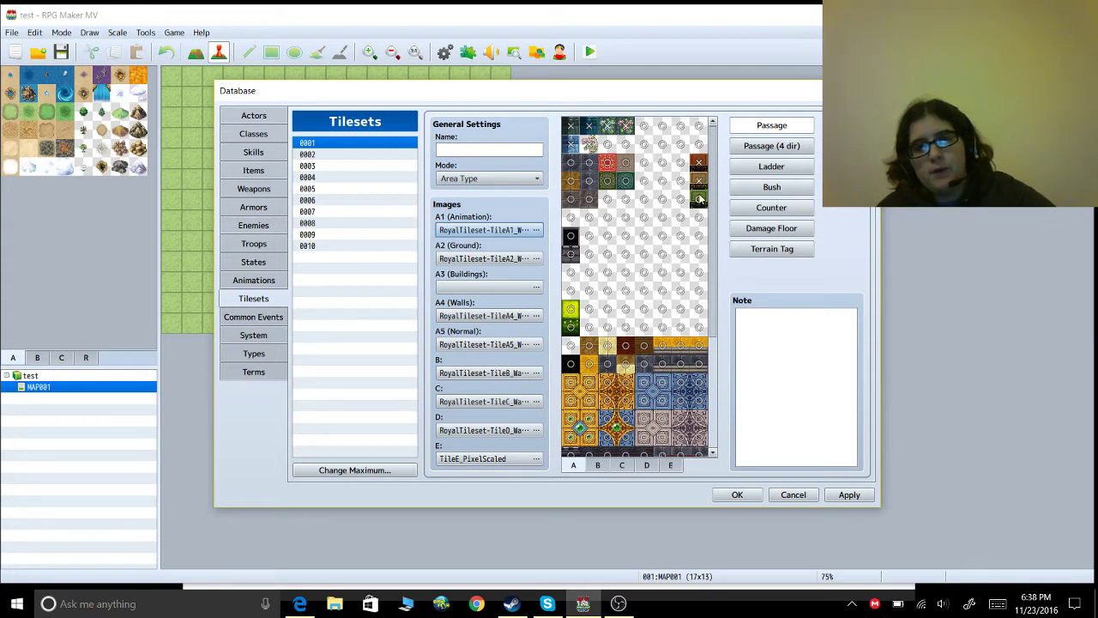
click(700, 198)
Mark the first-column wall tiles and a dark wall tile on sheet A impassable
click(571, 254)
click(571, 235)
click(570, 326)
click(571, 308)
scroll(709, 328, down, 5)
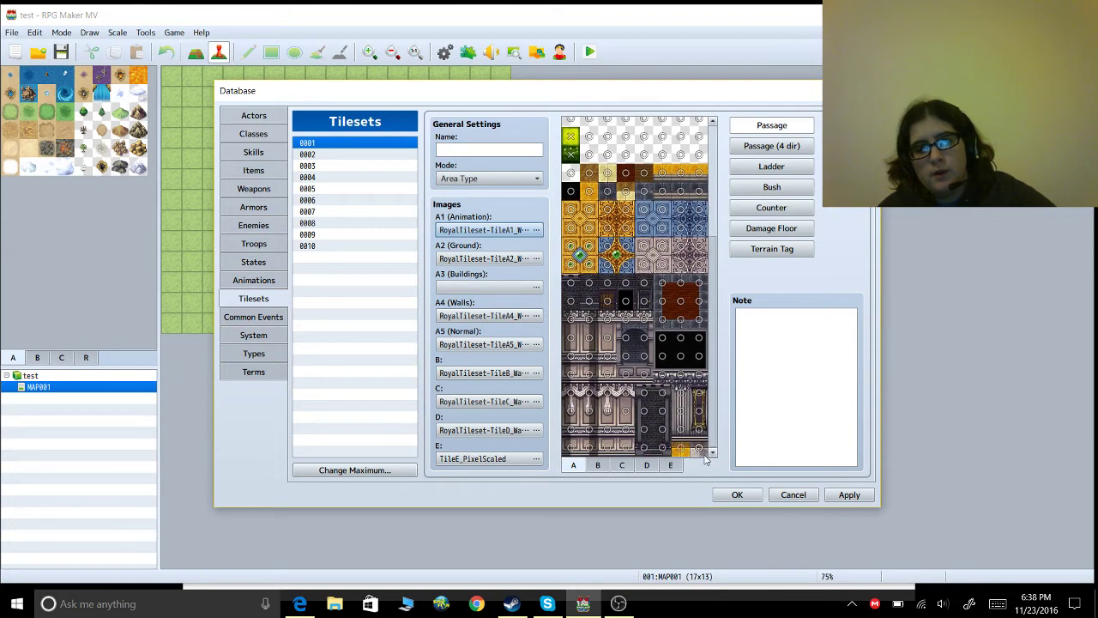
click(571, 282)
click(571, 300)
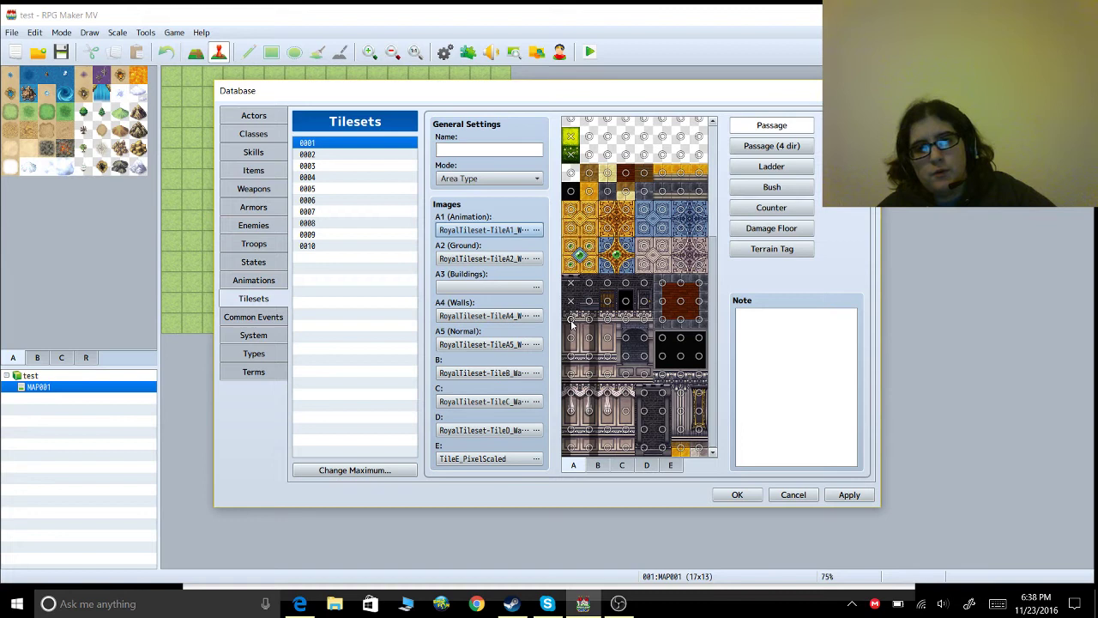
click(576, 357)
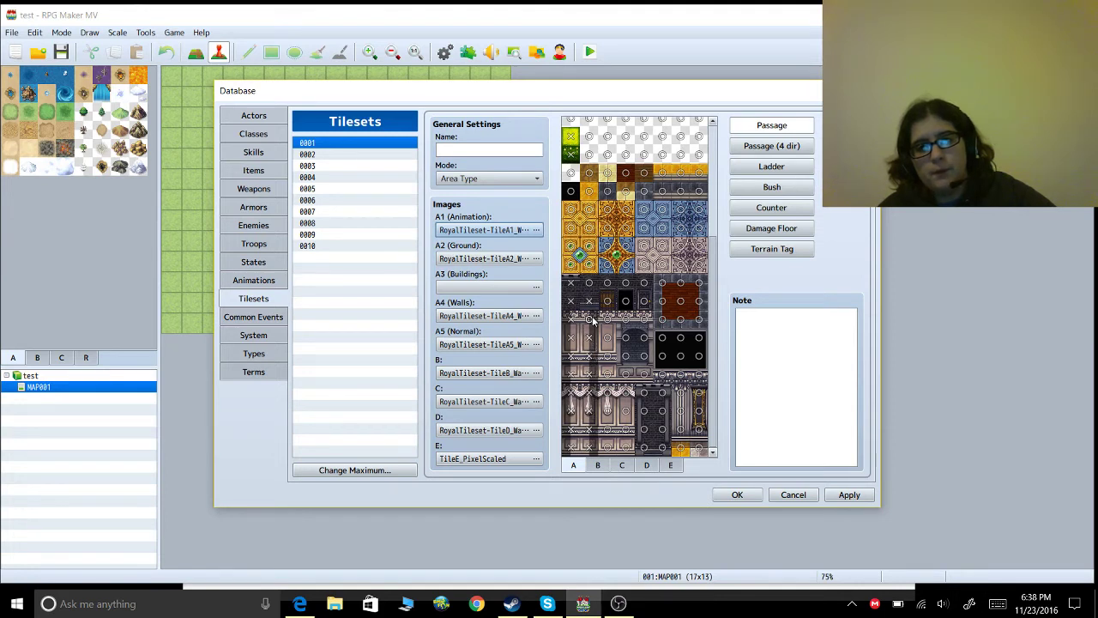
click(589, 282)
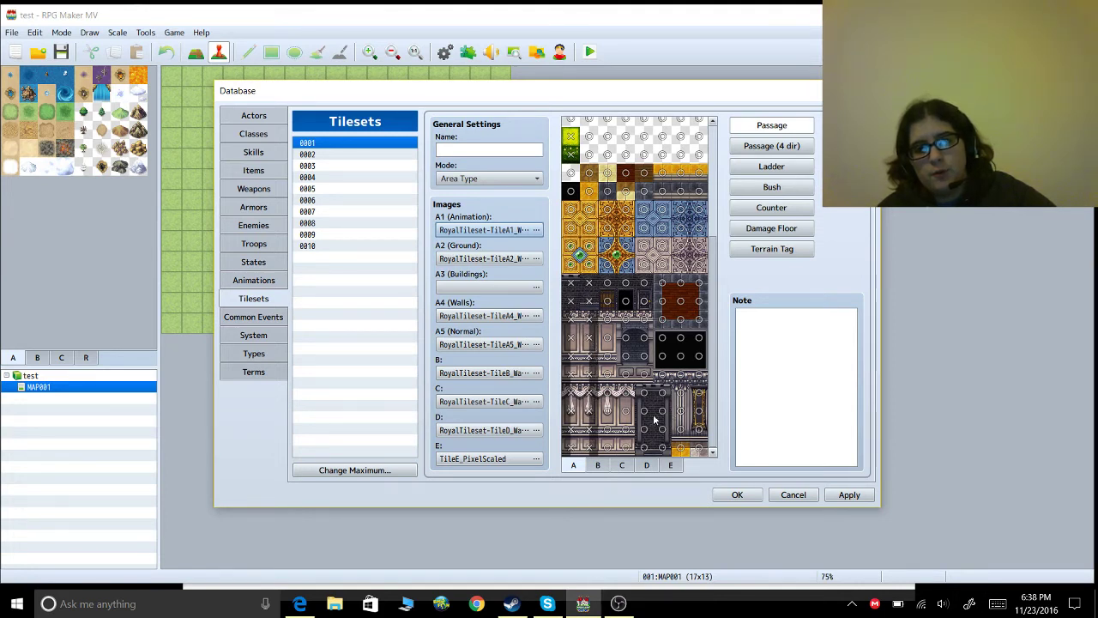
Browse the tiles on sheets B through E
click(598, 465)
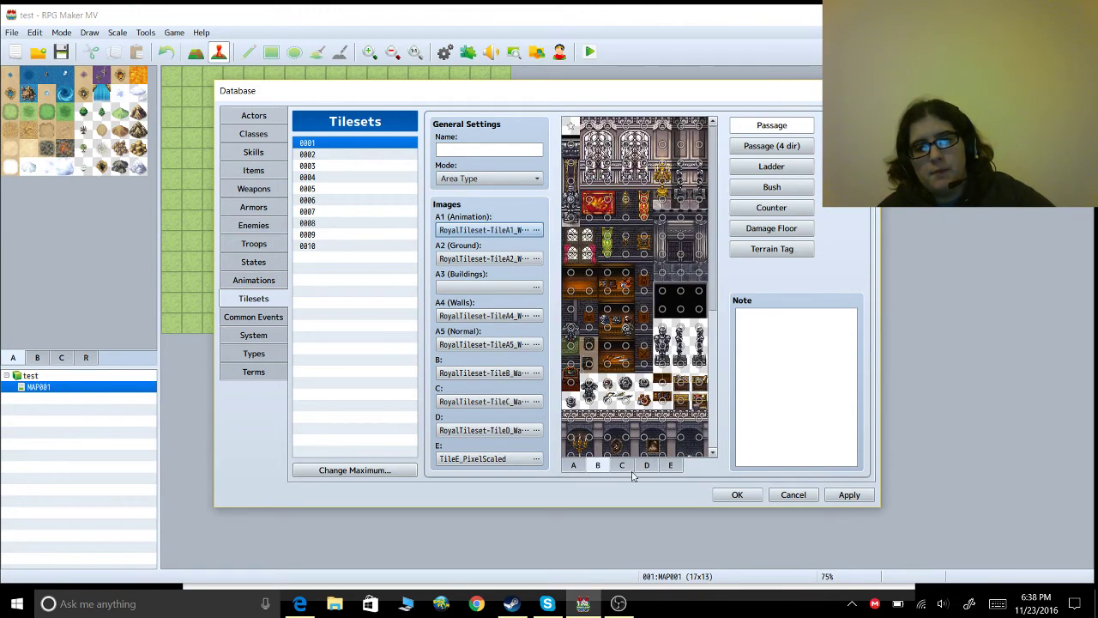
click(623, 467)
click(646, 467)
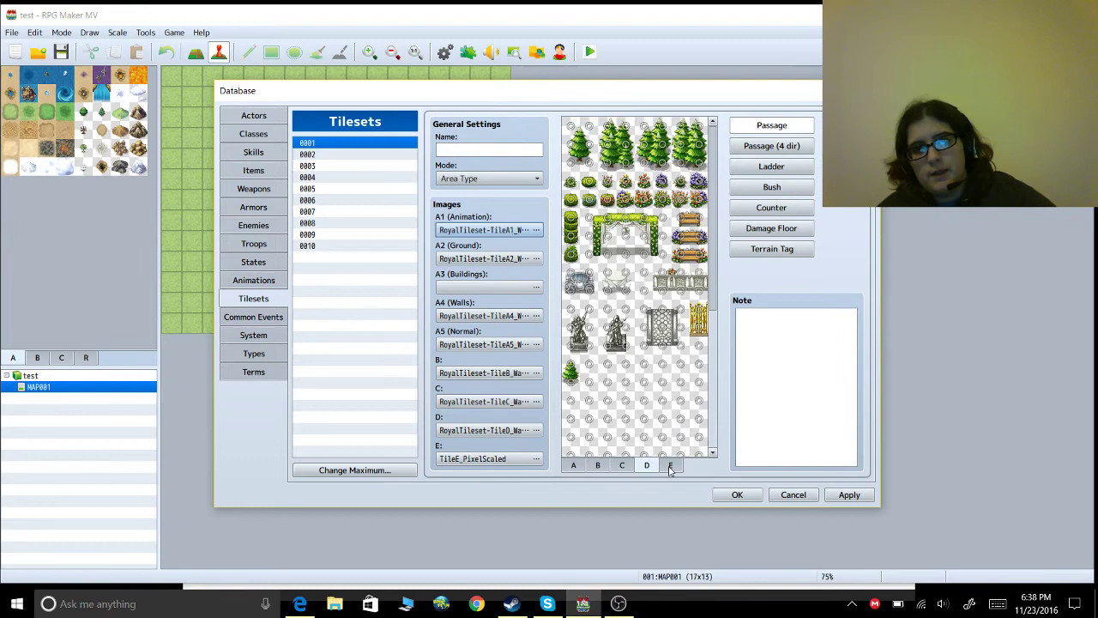
click(669, 467)
click(598, 465)
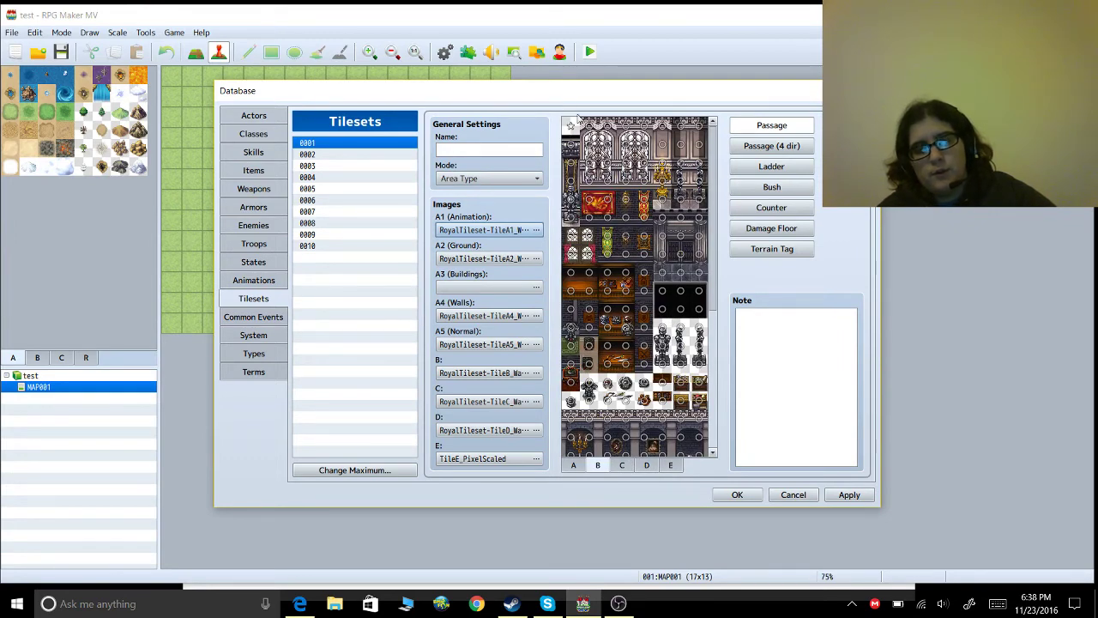
click(623, 465)
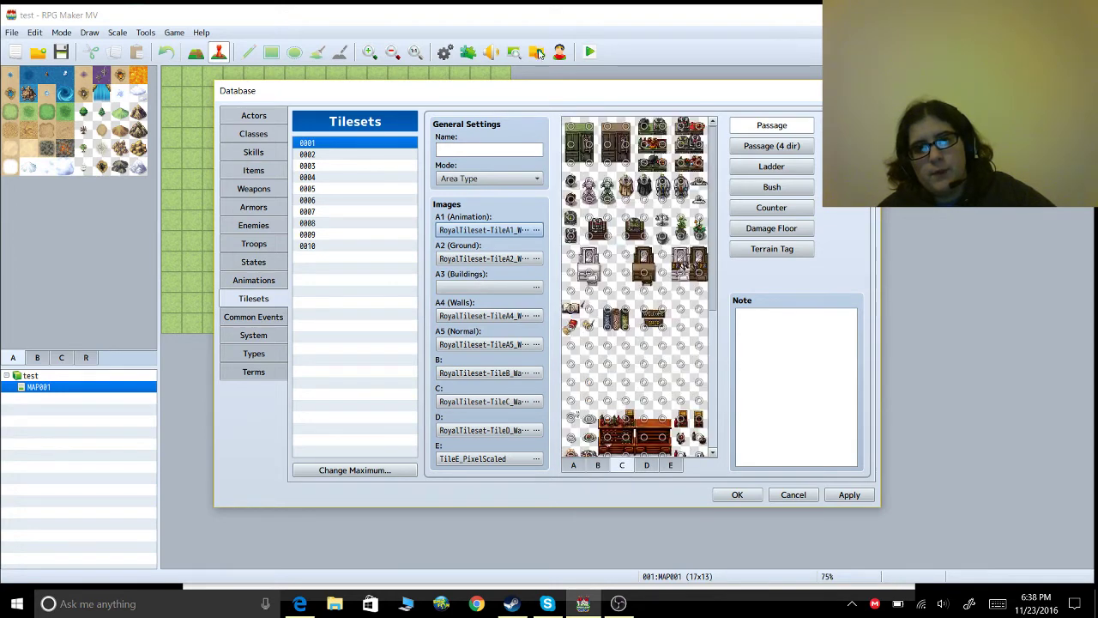
Mark the top-left tiles of sheets C and D impassable (X)
click(571, 140)
click(647, 466)
click(569, 127)
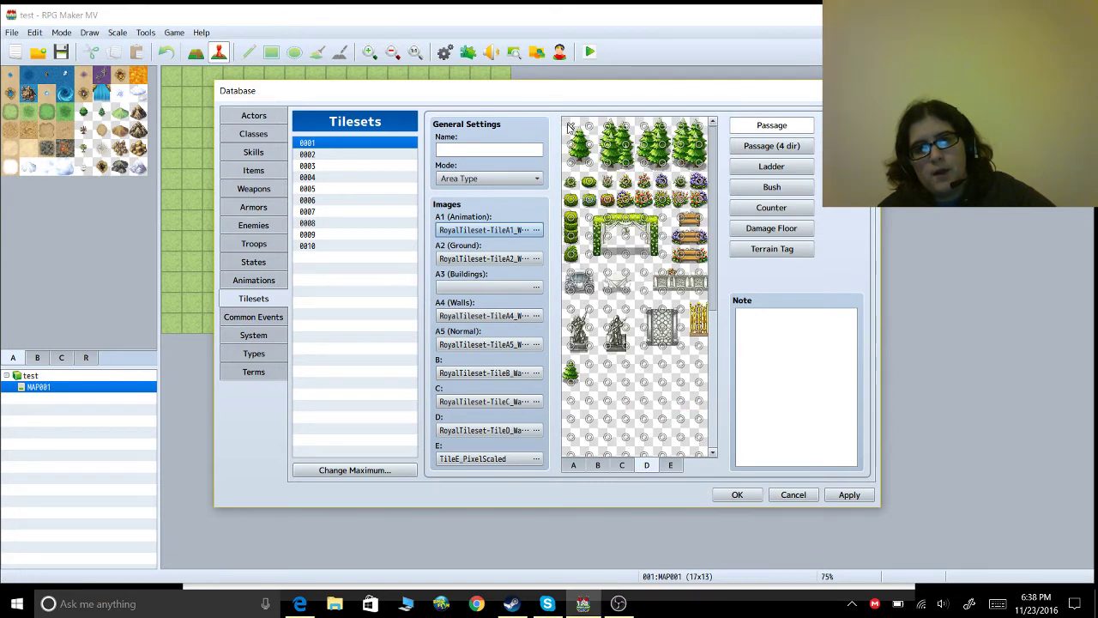
click(667, 467)
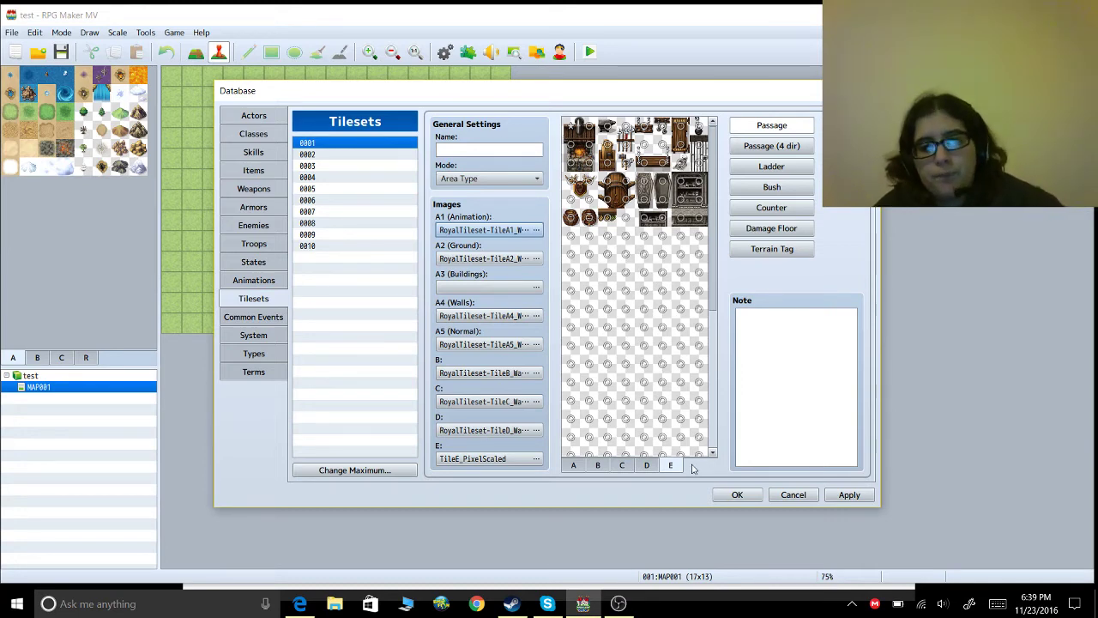
click(600, 465)
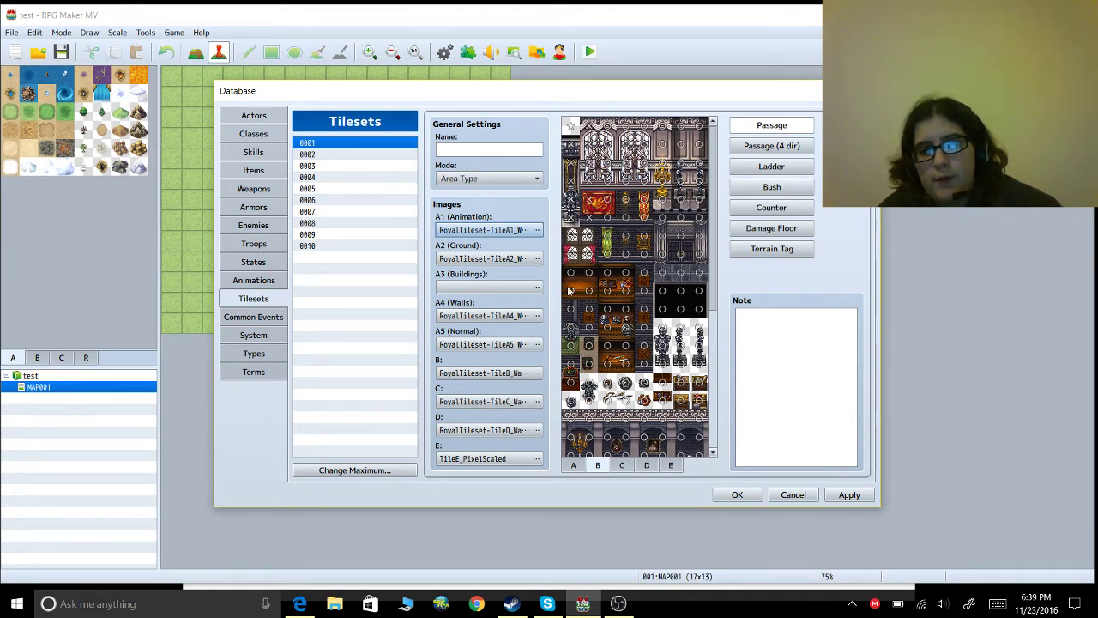
Apply the passage settings, name the tileset 'royal', and save and close the Database
click(850, 495)
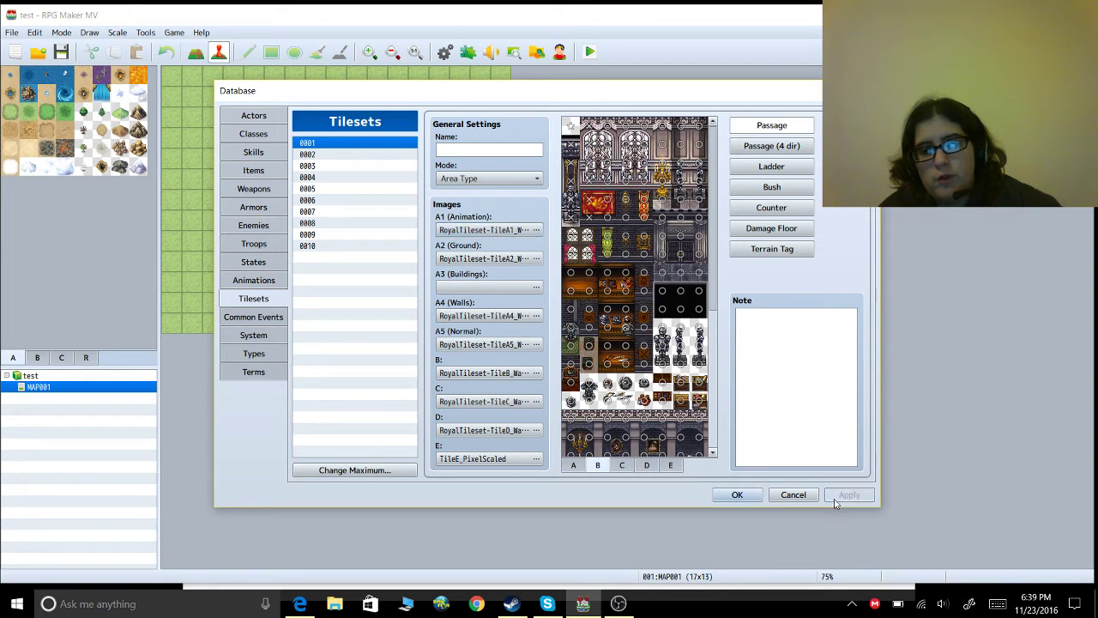
click(522, 151)
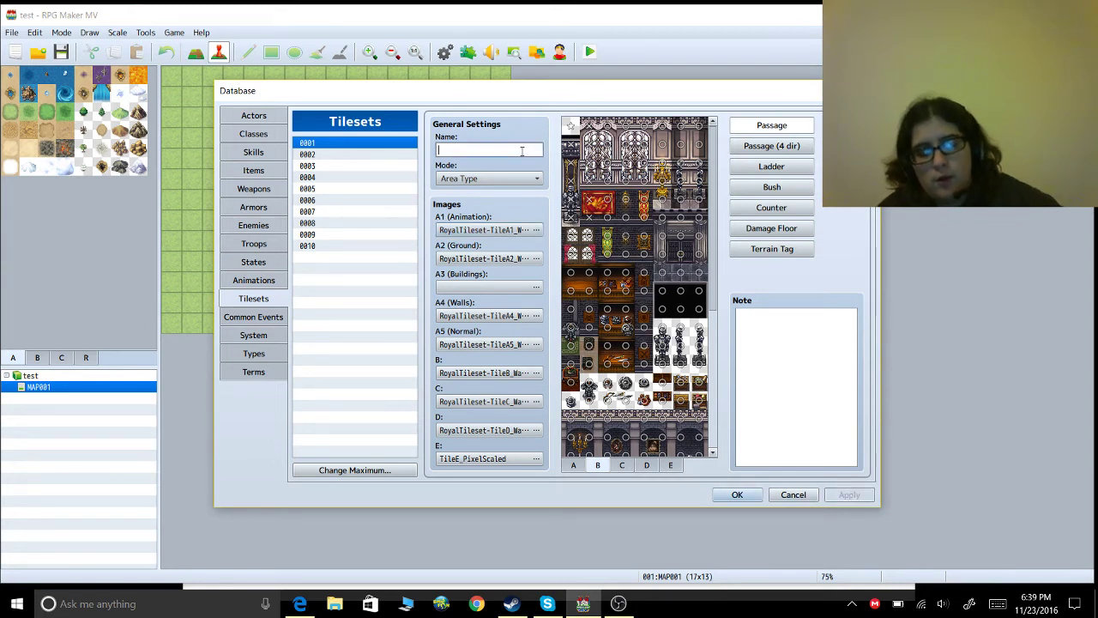
text(royal)
click(850, 501)
click(728, 501)
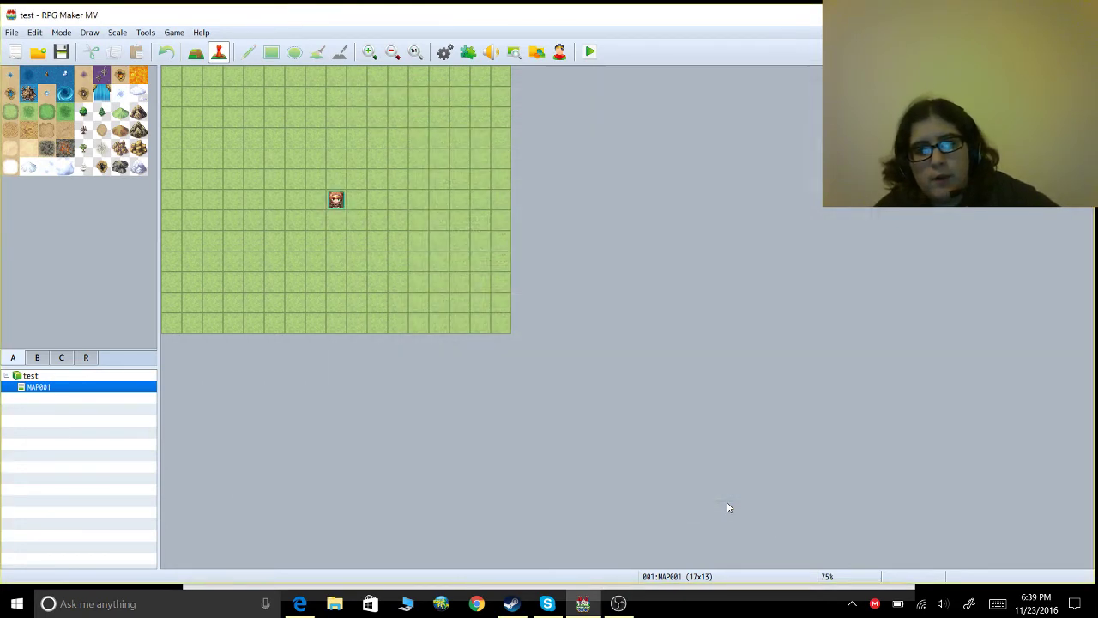
Paint an orange path with the Pencil, then flood-fill the remaining dark areas of MAP001 orange
click(15, 136)
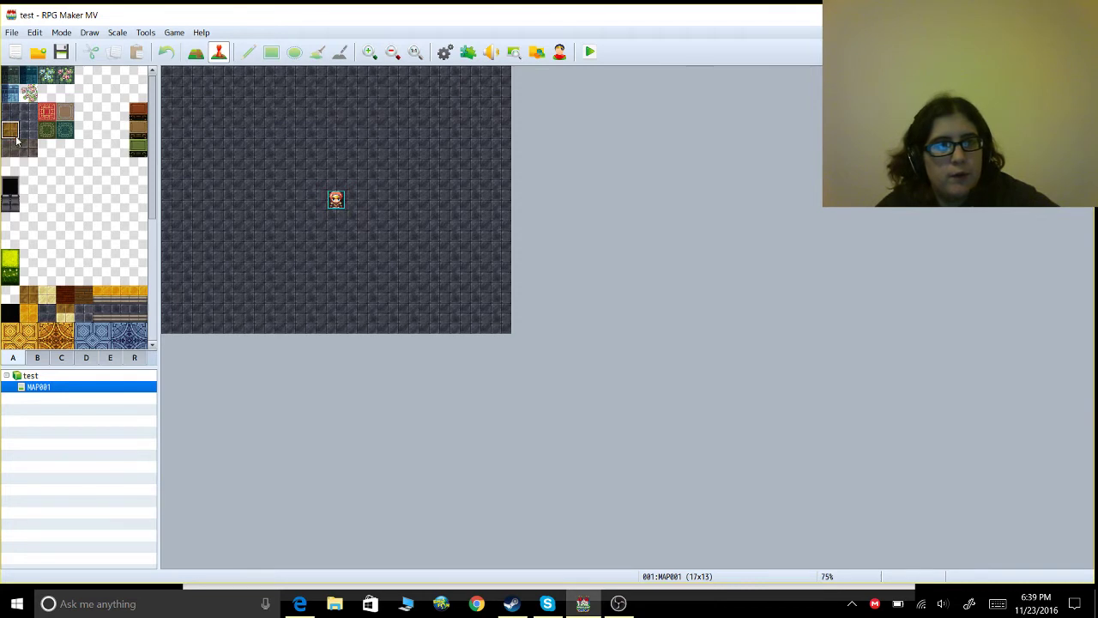
click(195, 53)
mouse_move(172, 78)
mouse_down()
mouse_move(253, 181)
mouse_move(238, 261)
mouse_move(200, 300)
mouse_move(224, 116)
mouse_move(224, 243)
mouse_move(264, 292)
mouse_move(208, 343)
mouse_up()
click(316, 52)
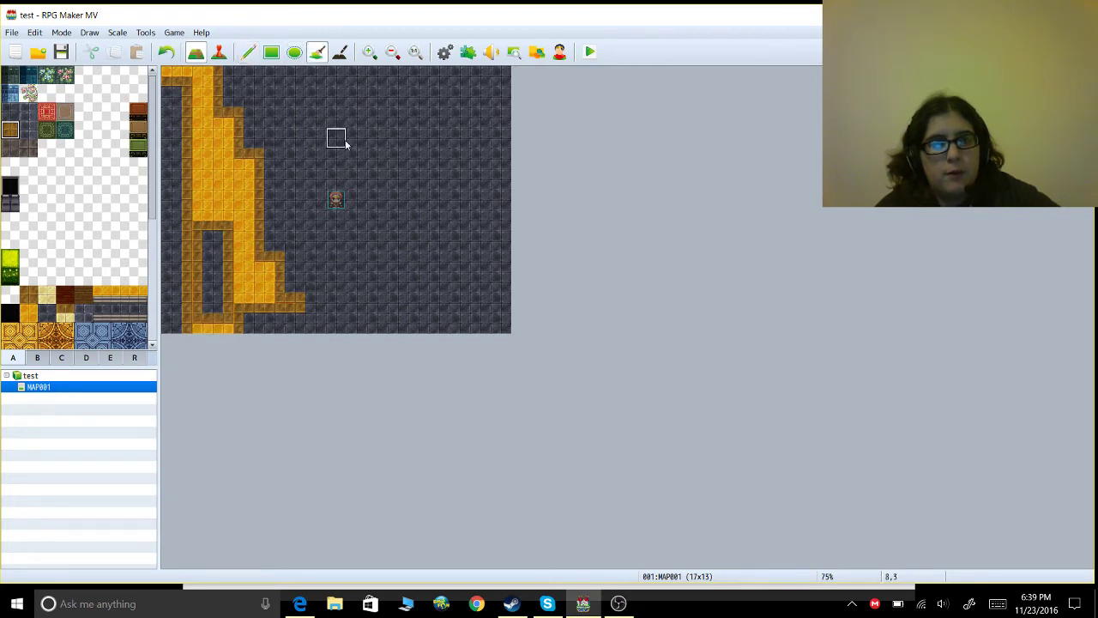
click(343, 139)
click(214, 283)
click(174, 261)
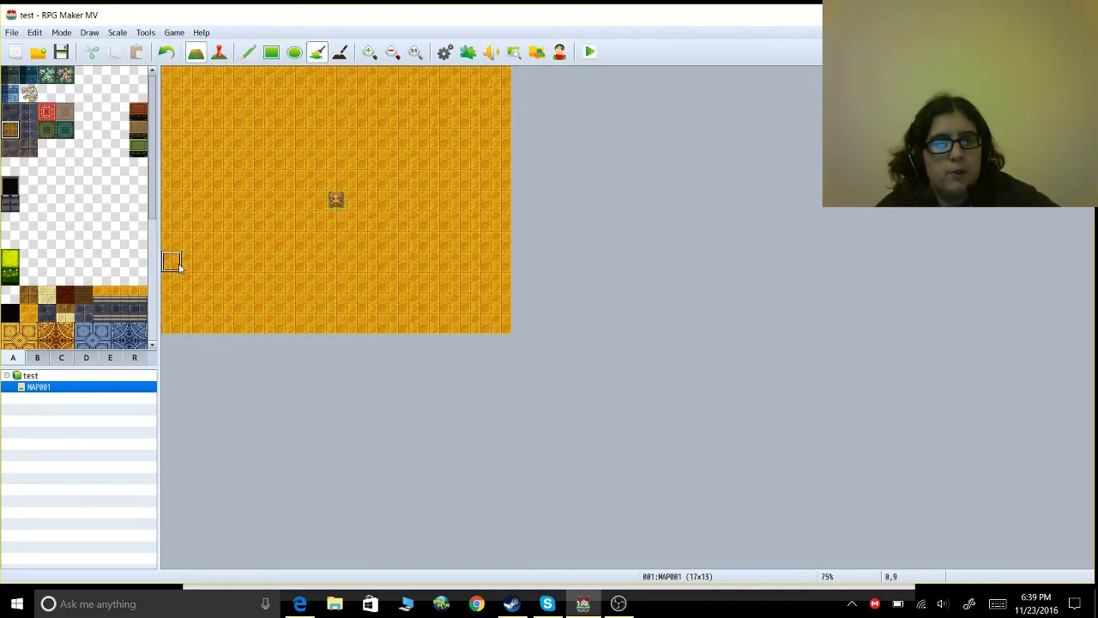
click(248, 52)
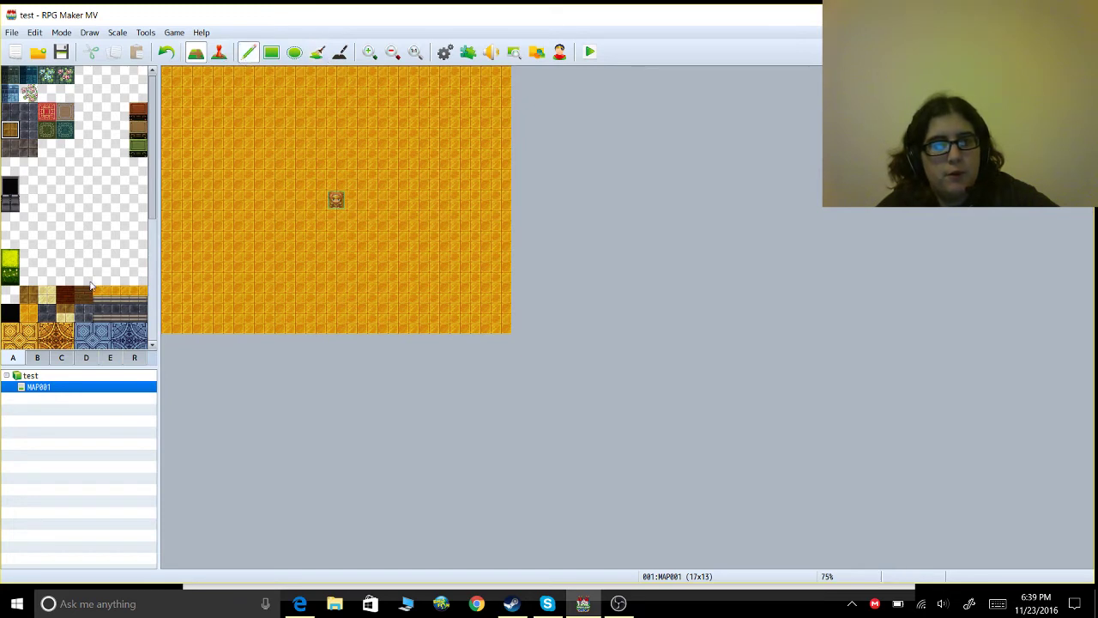